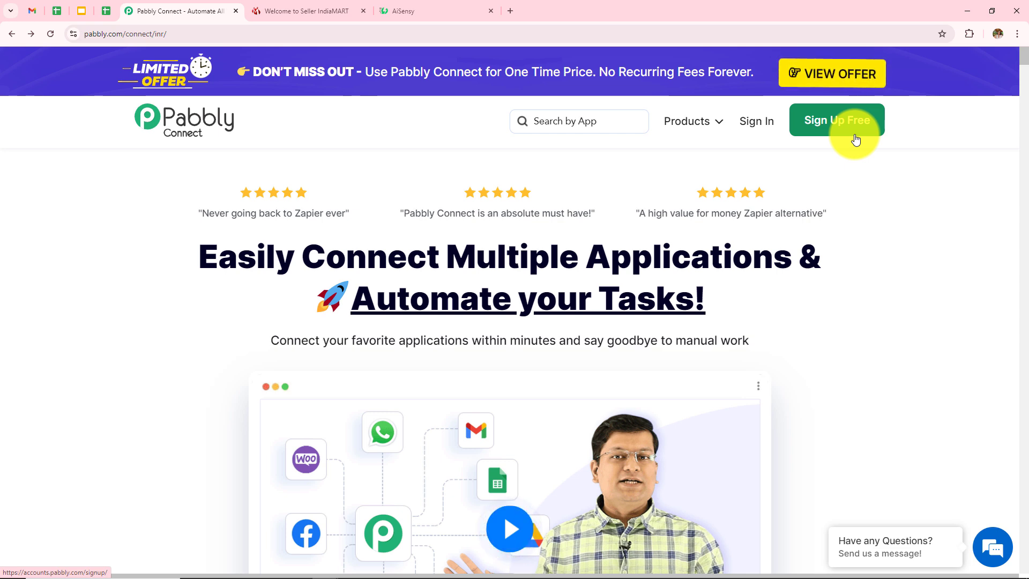
- Sign in to the Pabbly account and open the Pabbly Connect app
click(749, 131)
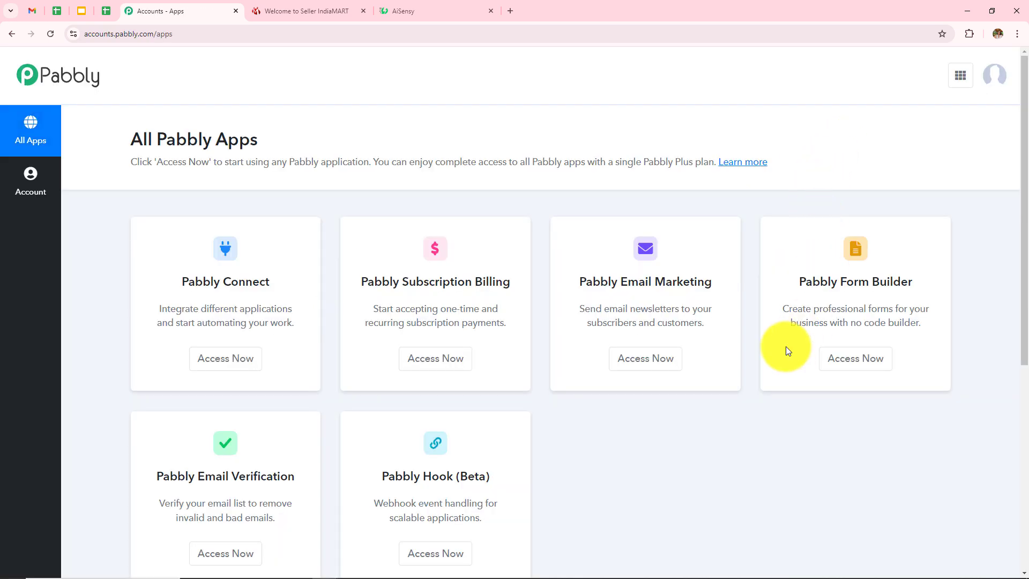
scroll(785, 350, down, 1)
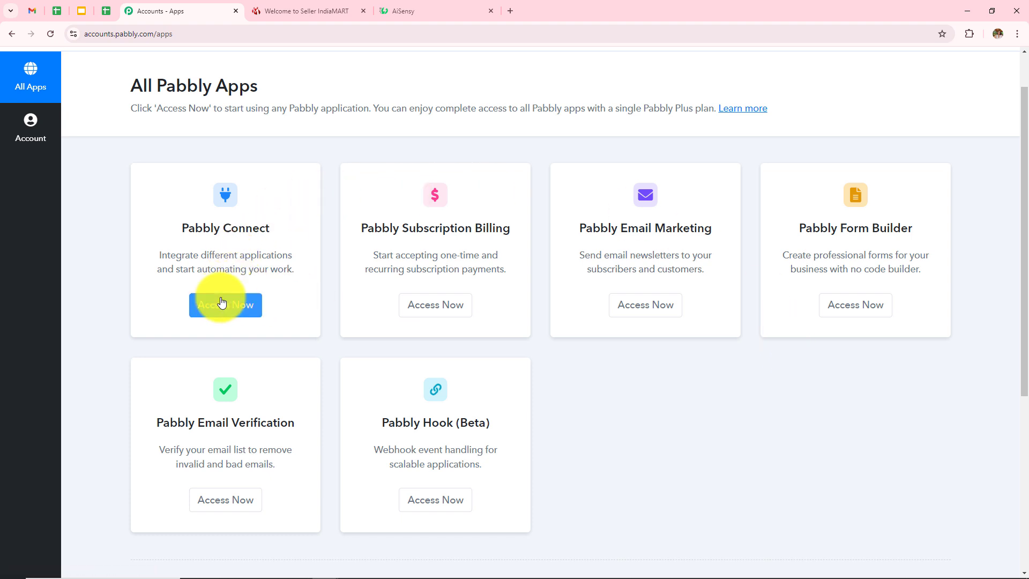
click(215, 312)
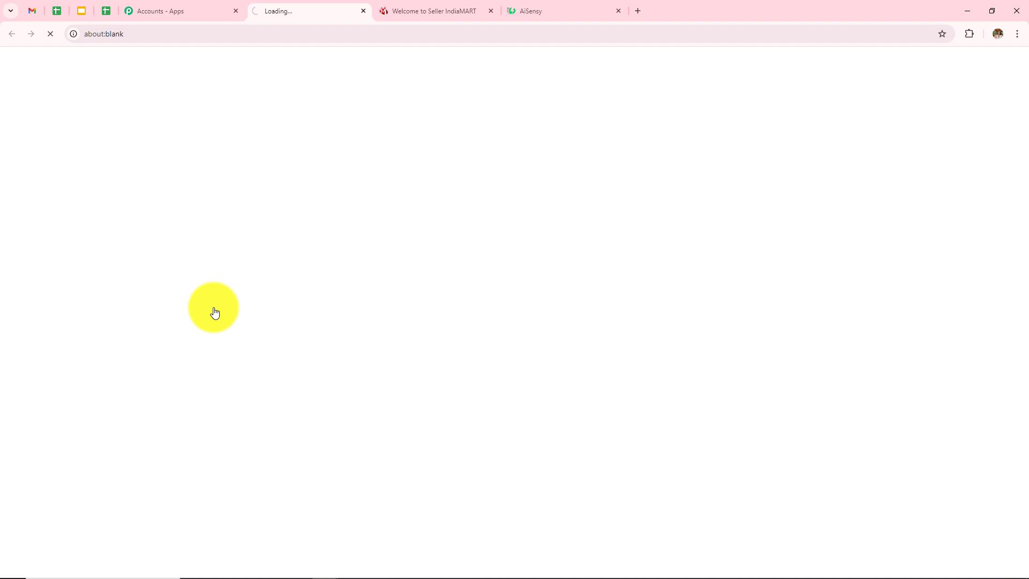
scroll(633, 307, down, 3)
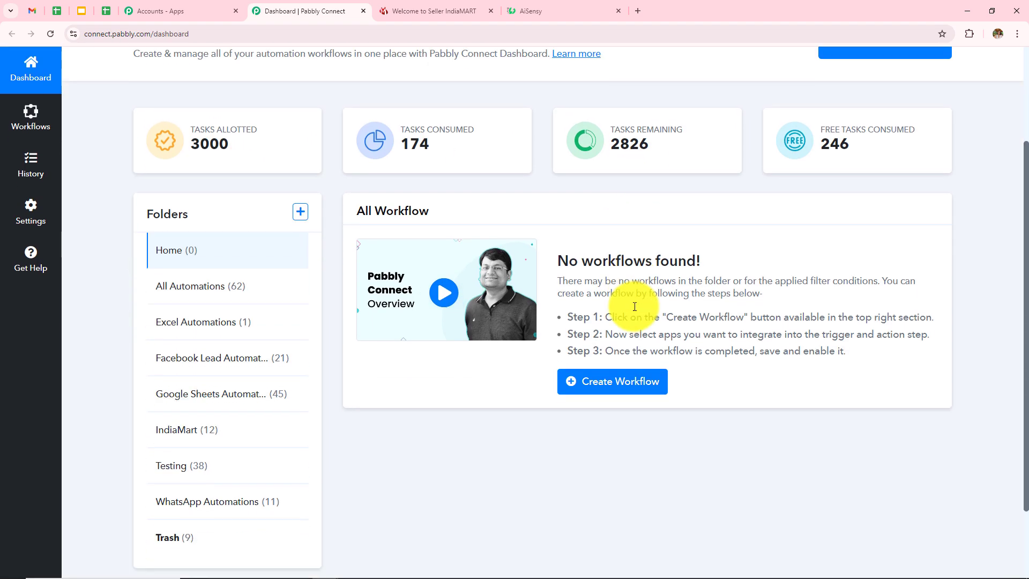
- Point out the All Workflow section and the Folders heading on the dashboard
drag(350, 192, 468, 202)
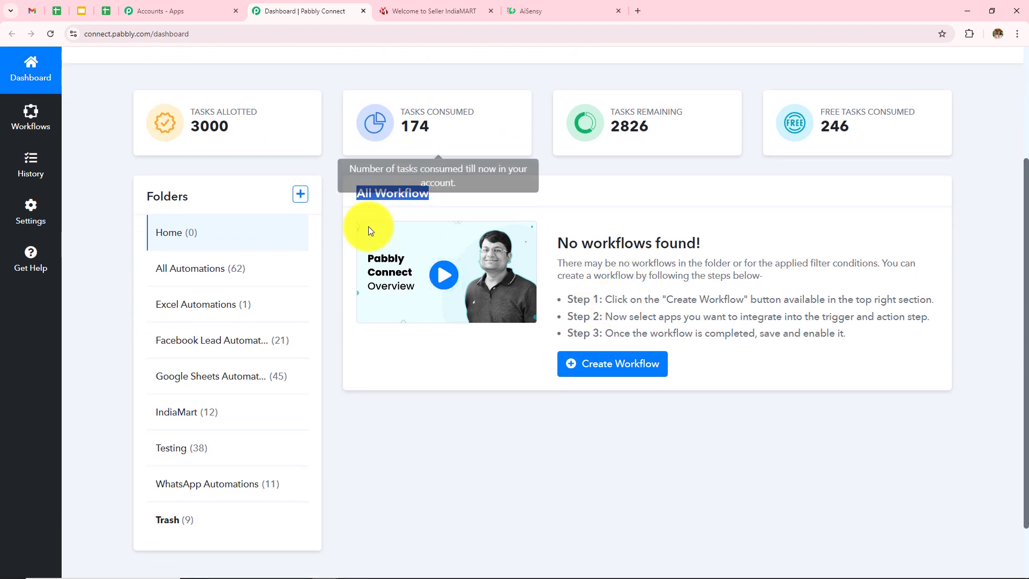
click(564, 194)
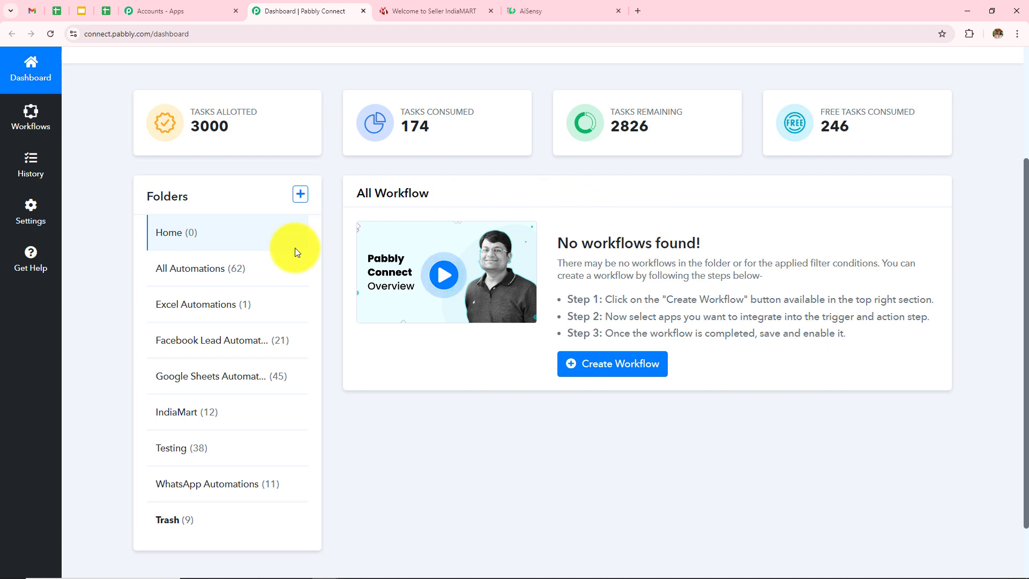
drag(143, 197, 194, 204)
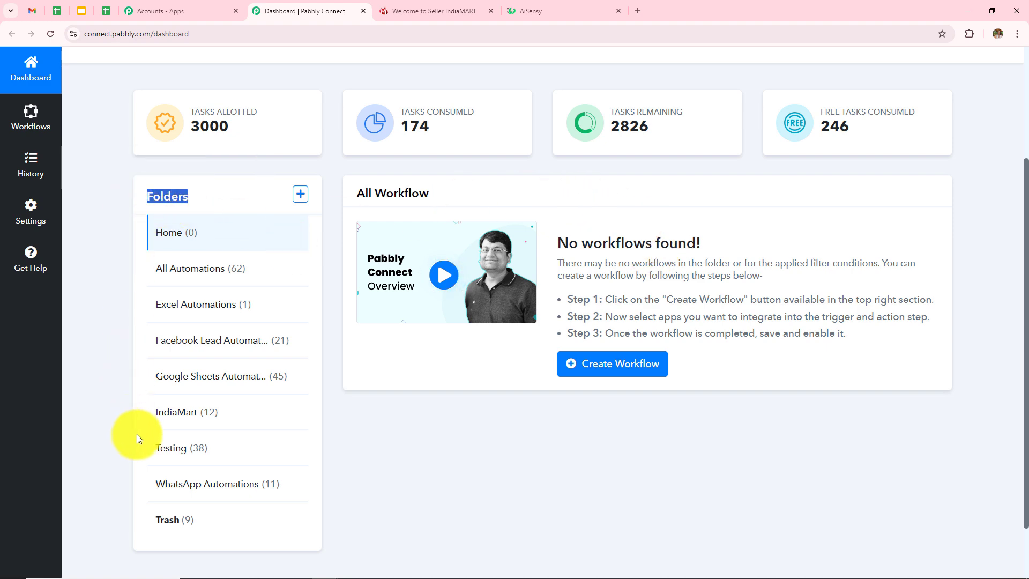
click(132, 394)
scroll(124, 381, up, 3)
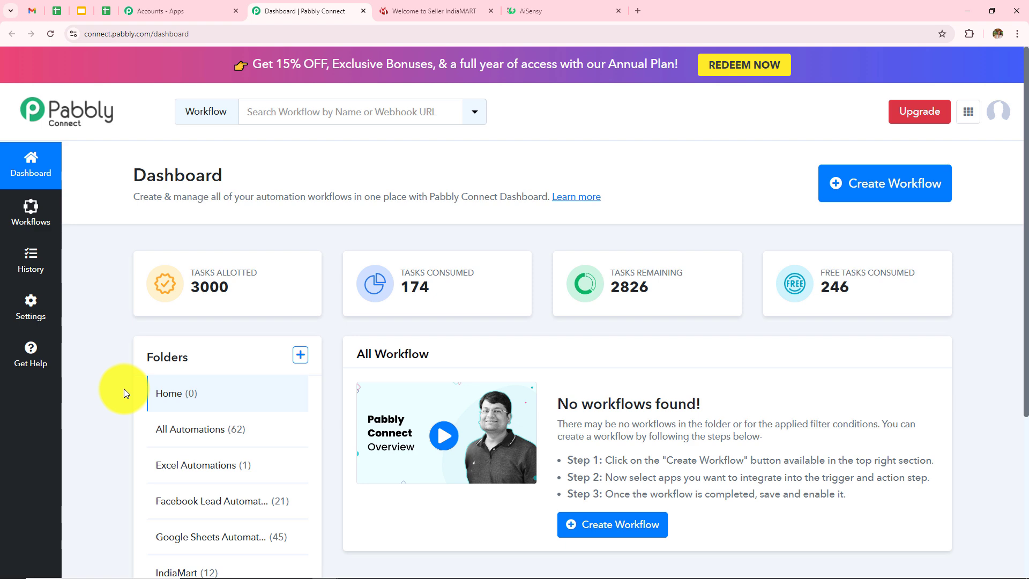
- Show the Create Folder form's name and parent folder fields, then dismiss it without creating a folder
click(304, 354)
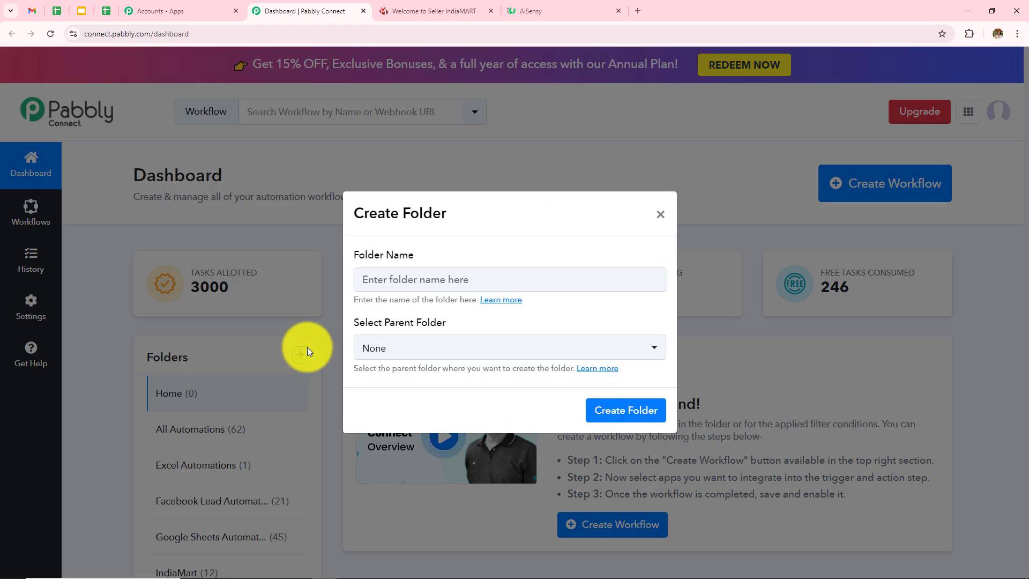
drag(354, 257, 403, 261)
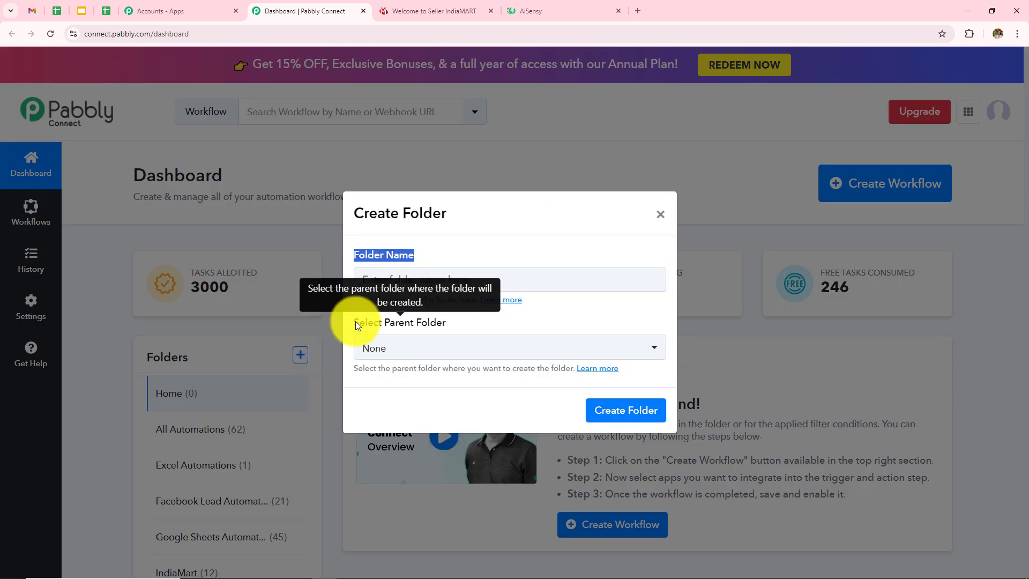
drag(355, 320, 464, 330)
click(660, 215)
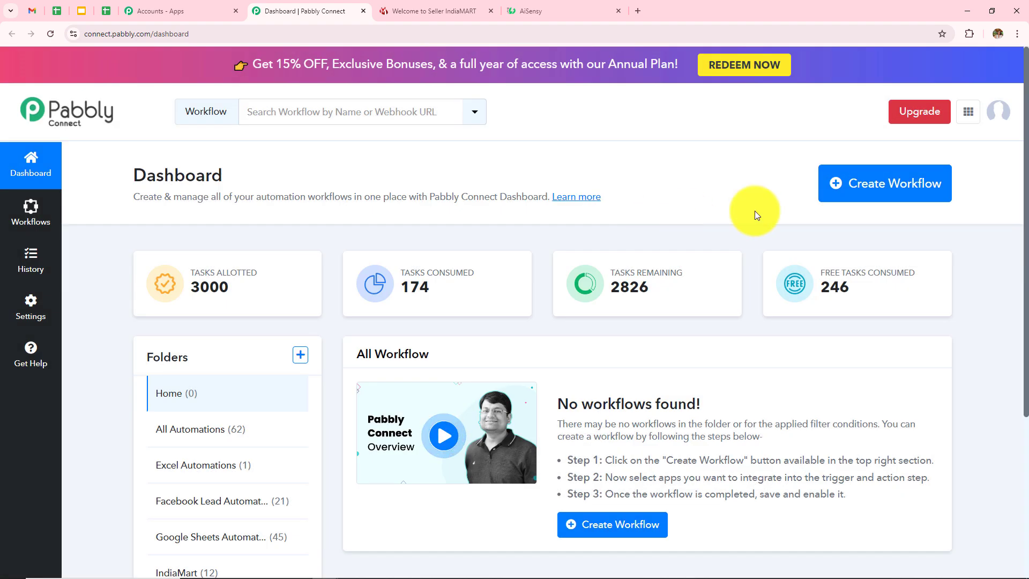
- Create the workflow 'Send WhatsApp Message to IndiaMART Leads / Enquiries for Fashion Accessories and Apparel' in the IndiaMart folder
click(888, 198)
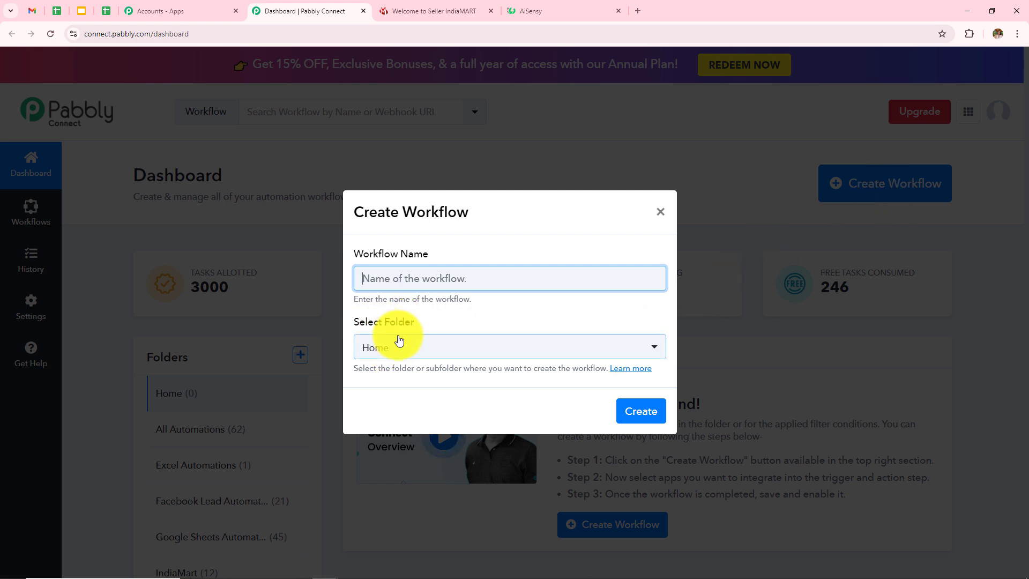
click(436, 273)
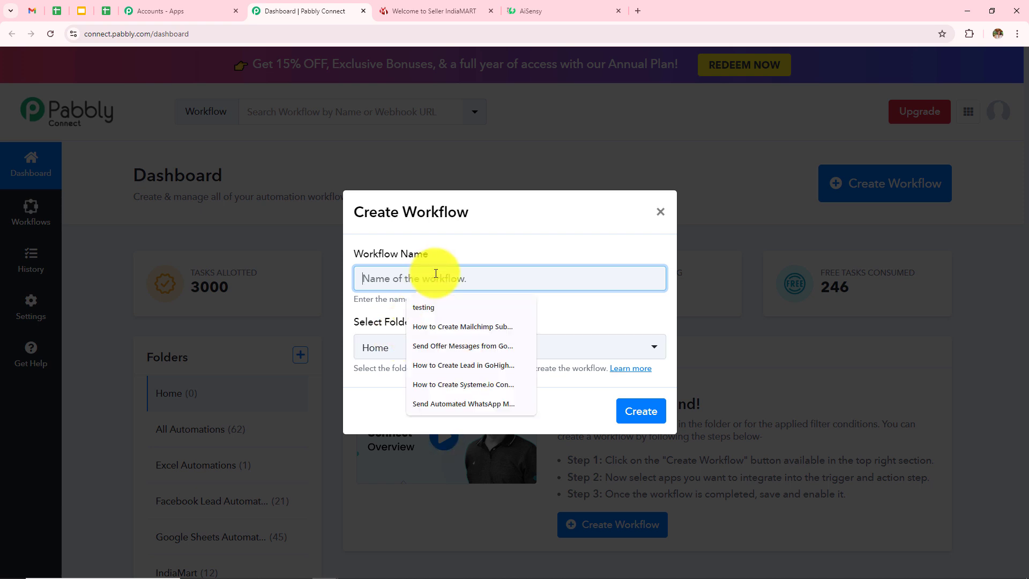
key(ctrl+v)
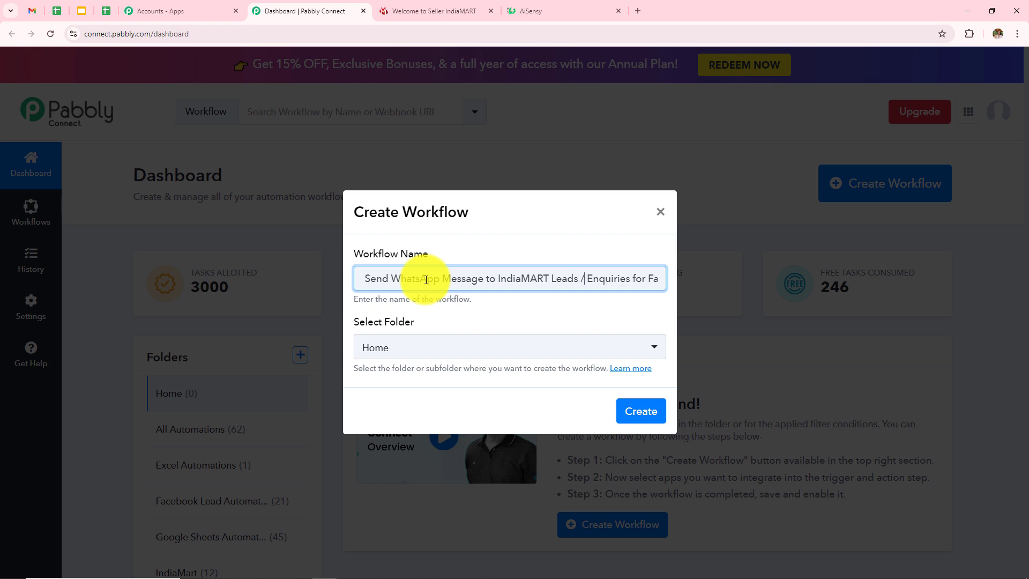
text(shion Accessories and Apparel)
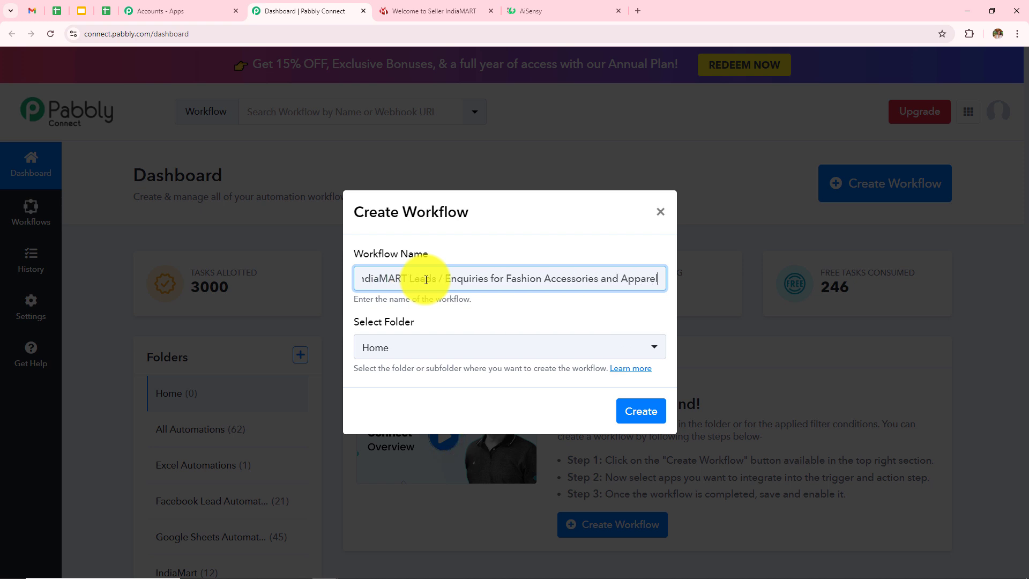
click(419, 347)
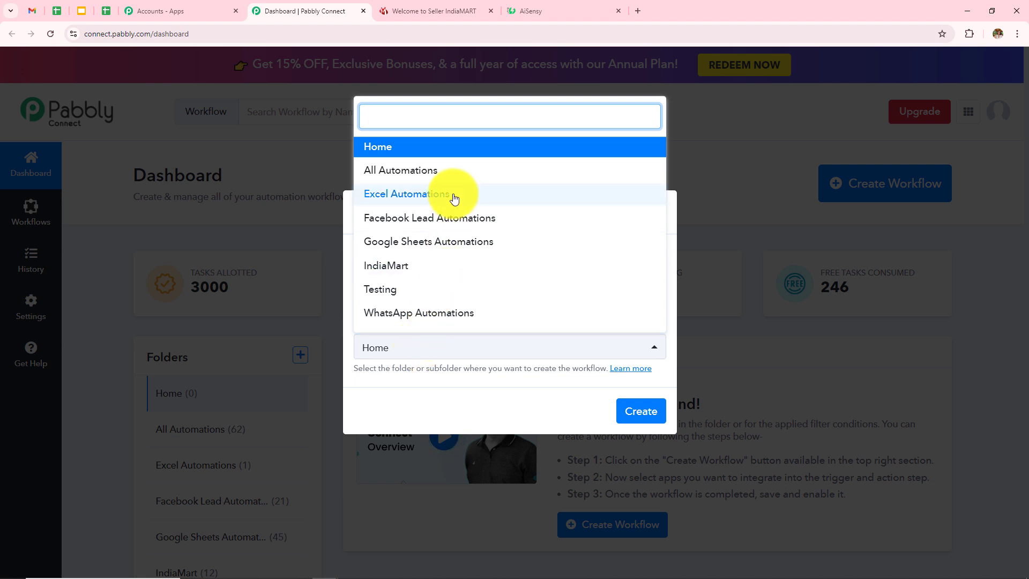
click(378, 268)
click(652, 409)
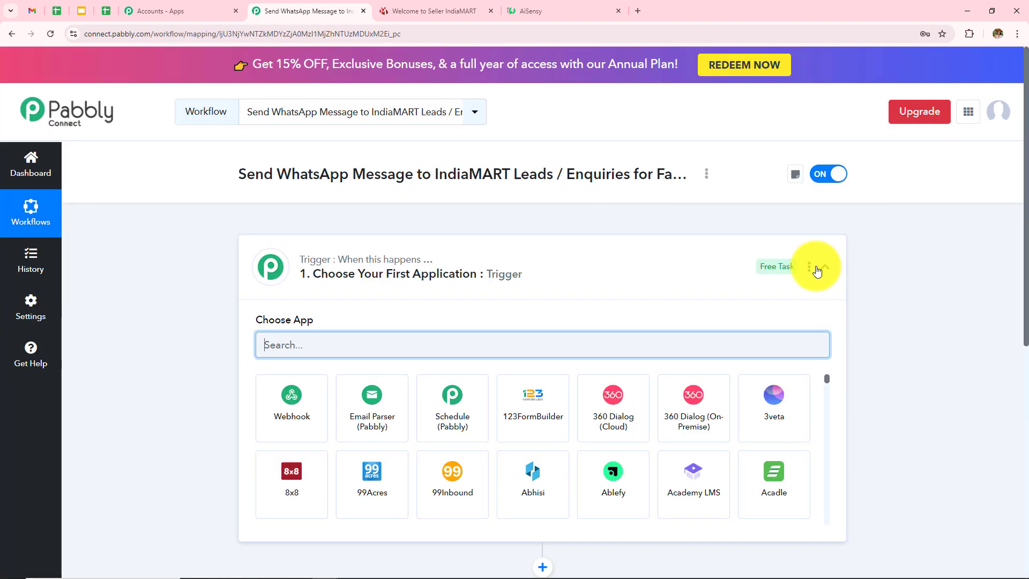
- Set the trigger app to IndiaMART with the New Leads trigger event
click(817, 271)
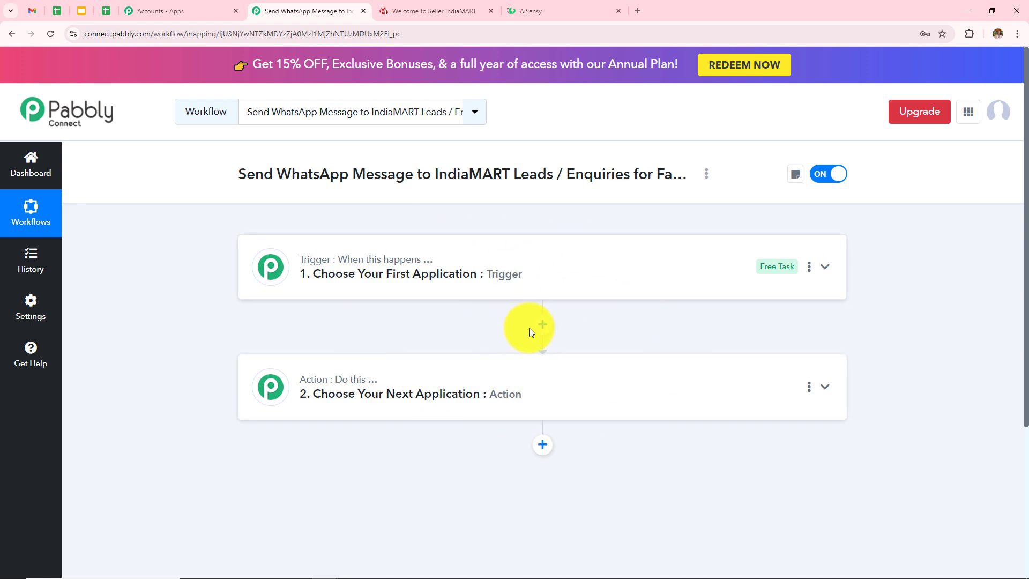
click(561, 265)
click(485, 335)
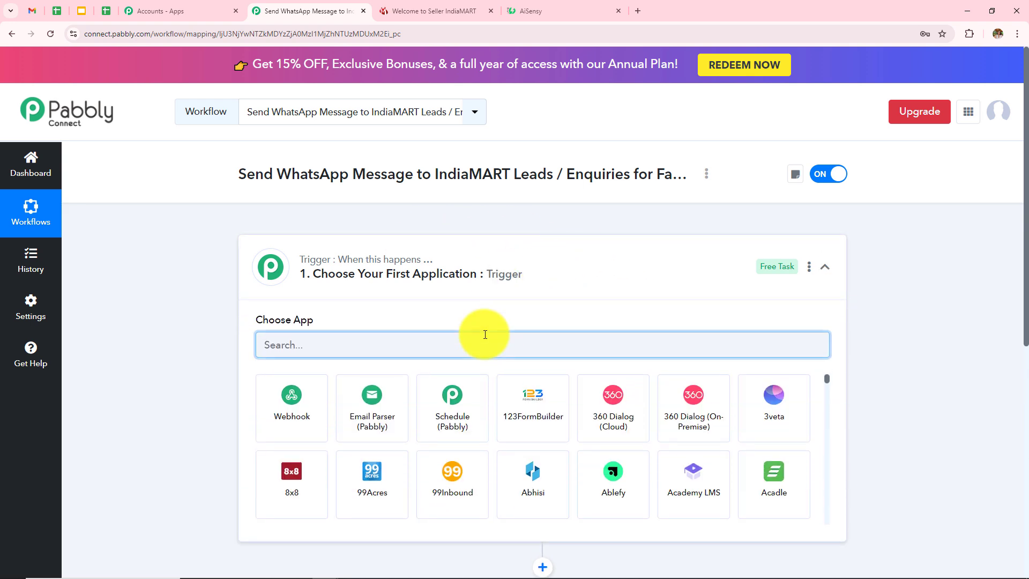
text(Indi)
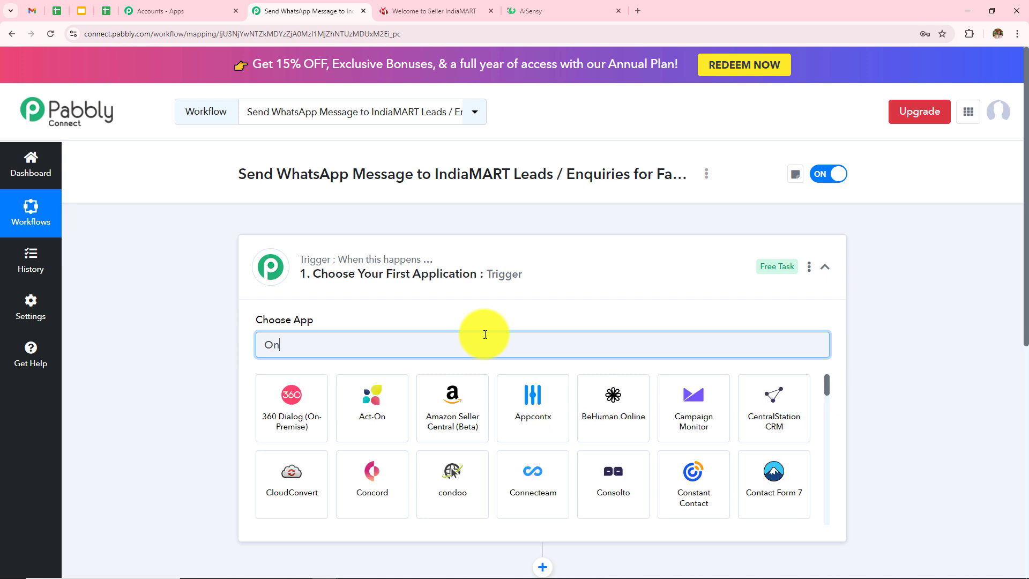
click(309, 404)
click(308, 401)
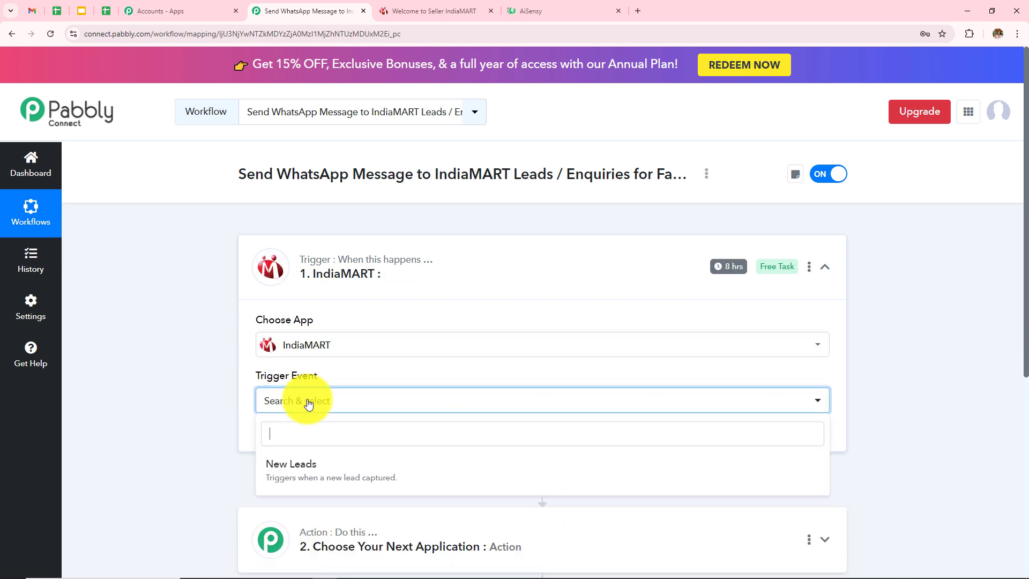
click(291, 479)
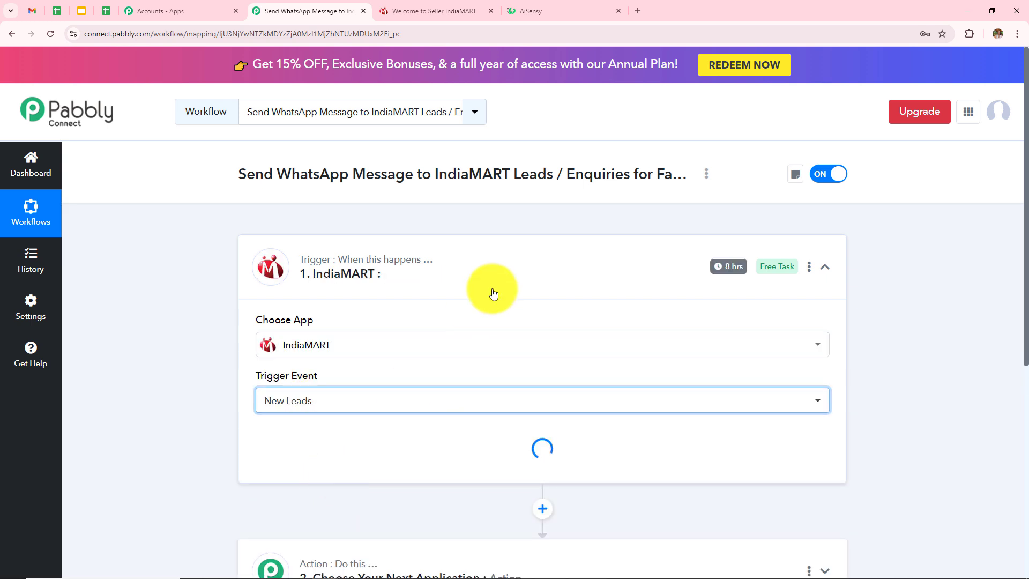
- Review the IndiaMART setup instructions and copy the trigger's webhook URL
scroll(491, 293, down, 2)
scroll(493, 292, down, 2)
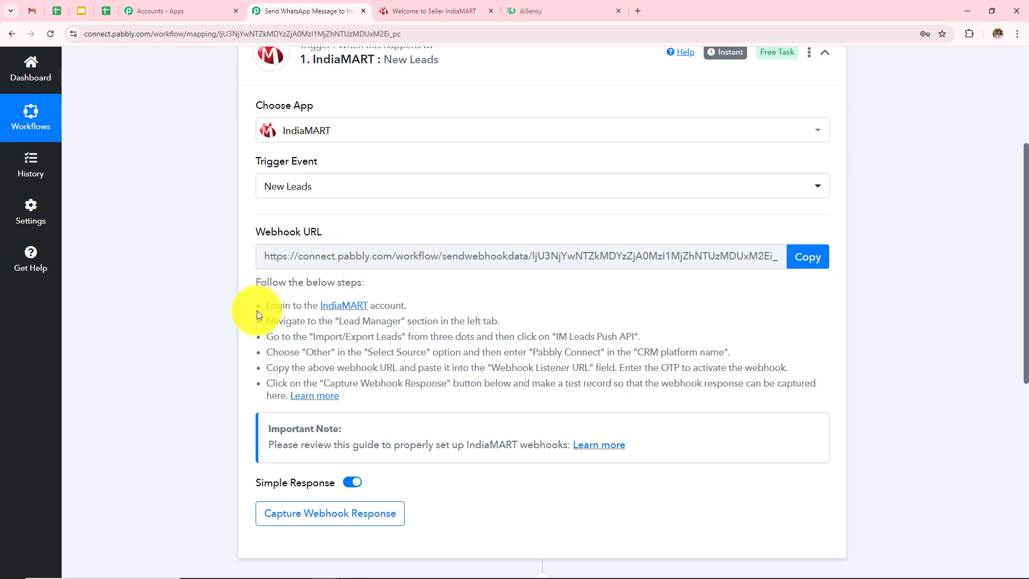
drag(253, 305, 423, 409)
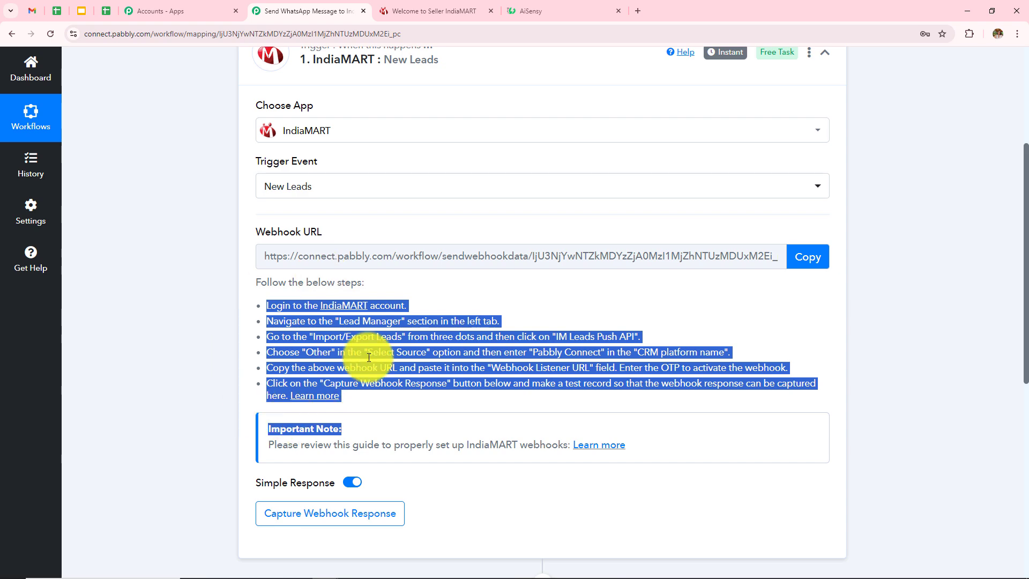
click(808, 250)
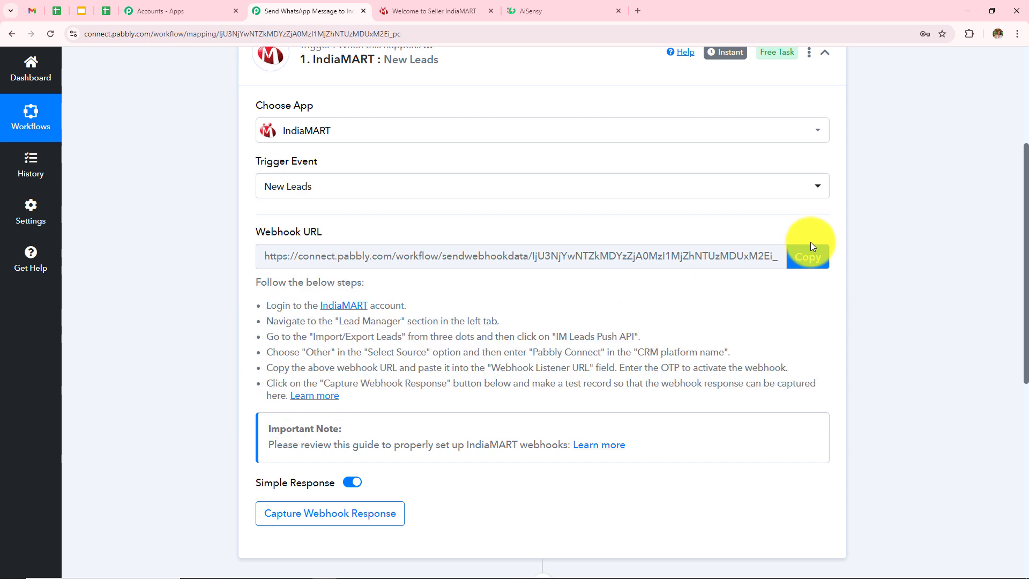
- In the IndiaMART seller dashboard, go from the Lead Manager to the Push API integration page
click(468, 10)
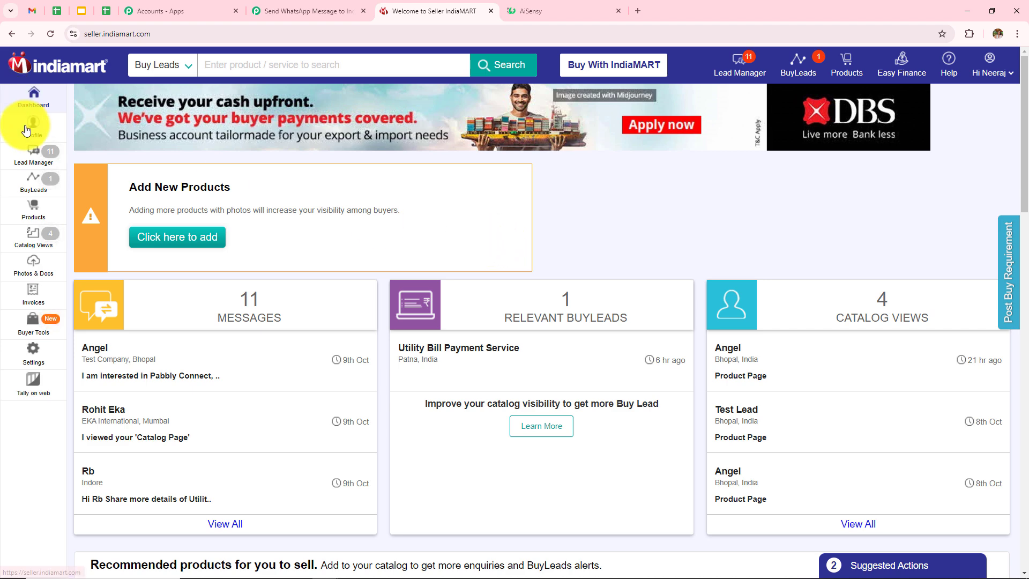
click(33, 160)
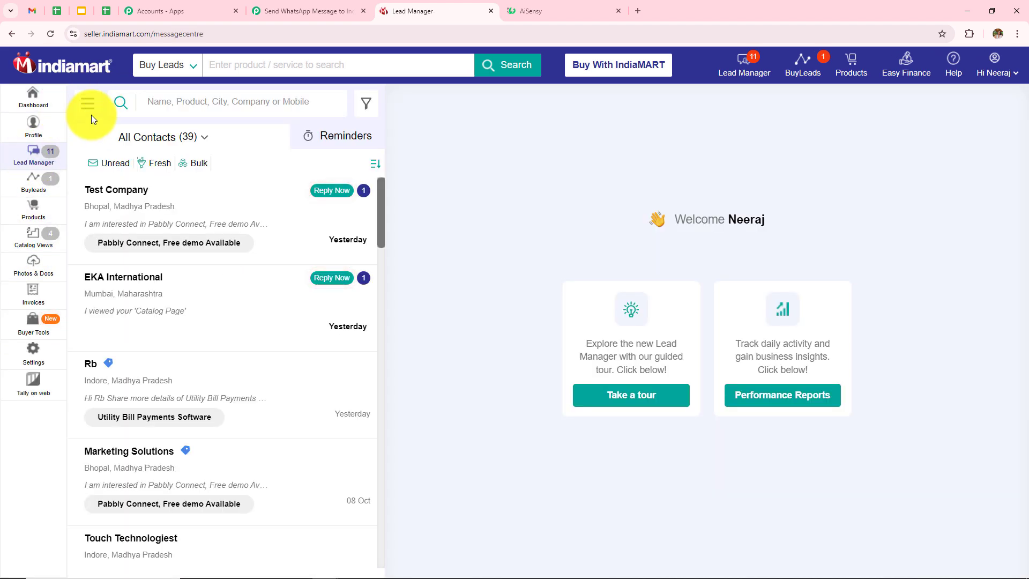
click(89, 105)
mouse_move(115, 203)
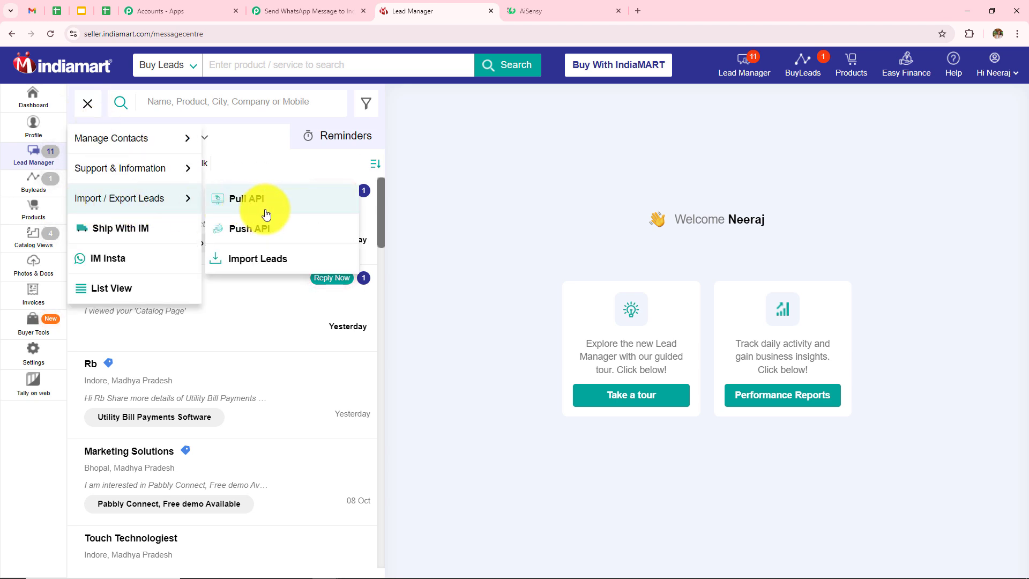
click(263, 230)
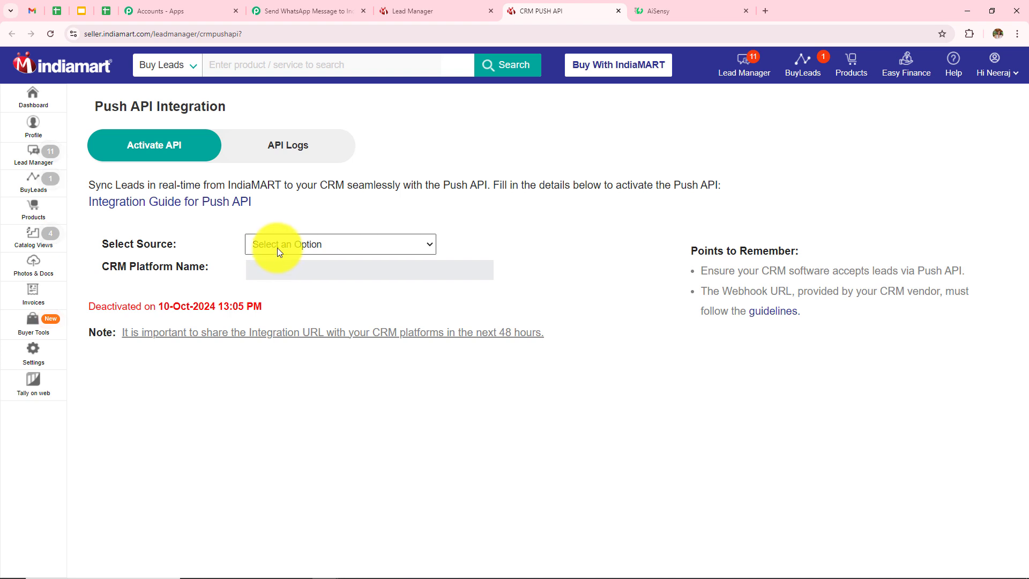
- Choose Other as the lead source and enter Pabbly Connect as the CRM platform name
click(278, 248)
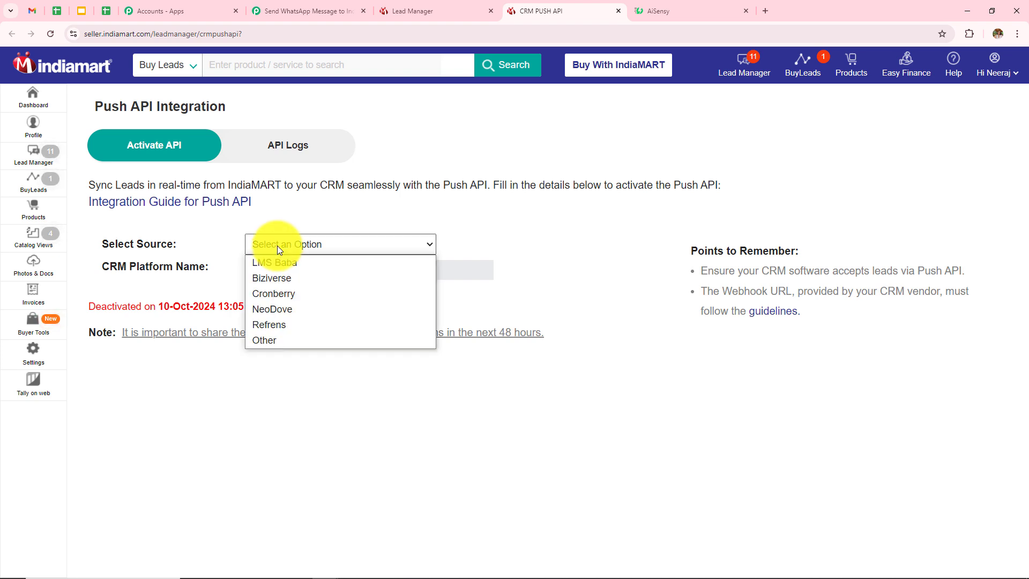
click(310, 341)
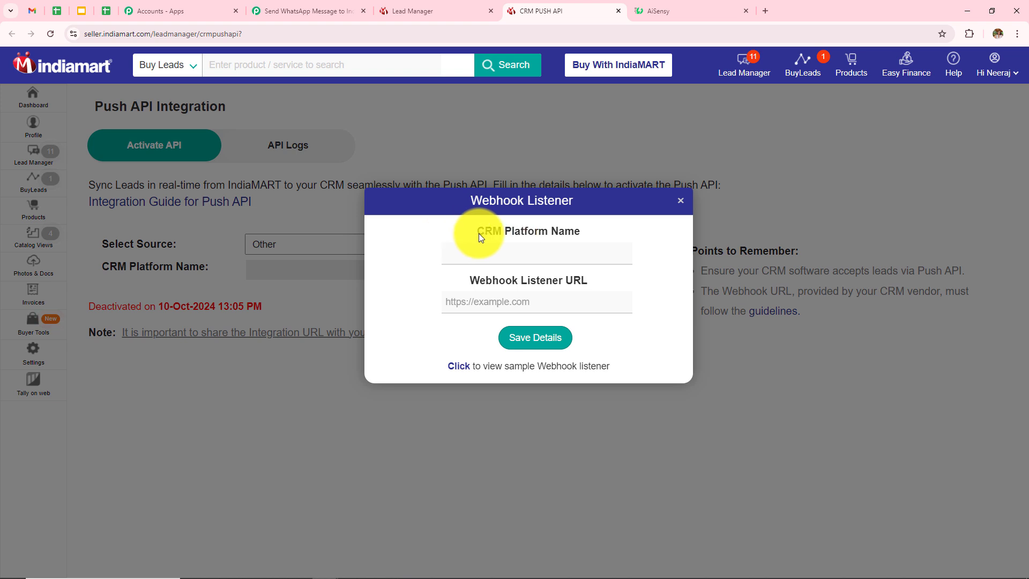
click(534, 259)
click(525, 285)
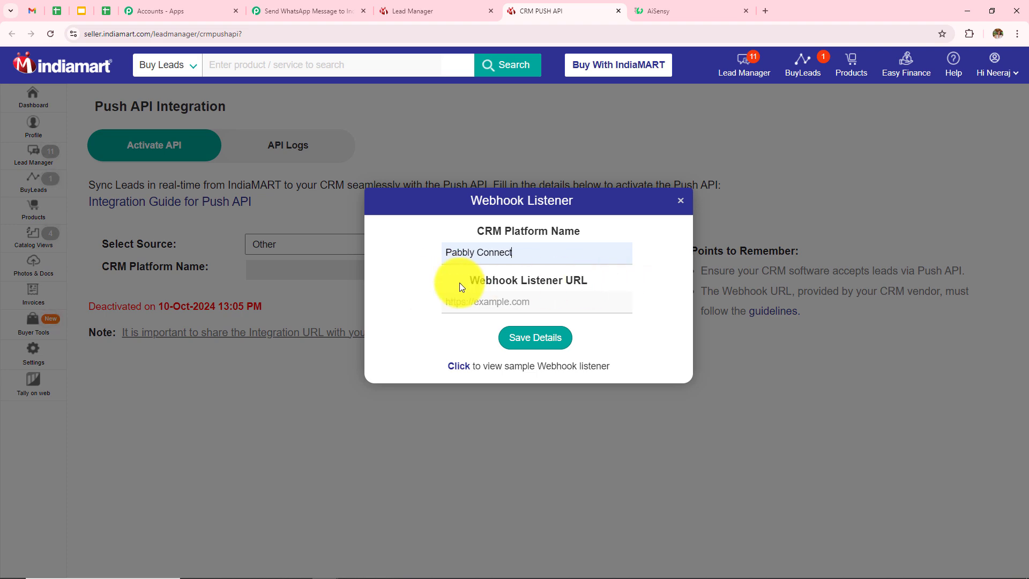
- Paste the Pabbly webhook URL into the Webhook Listener URL field and save the details
click(310, 7)
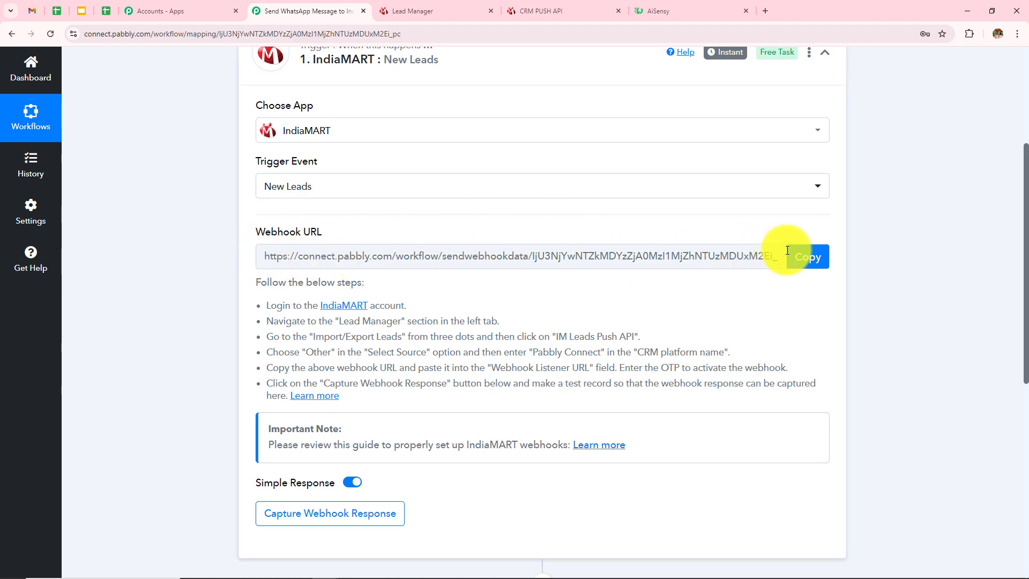
click(806, 256)
click(593, 5)
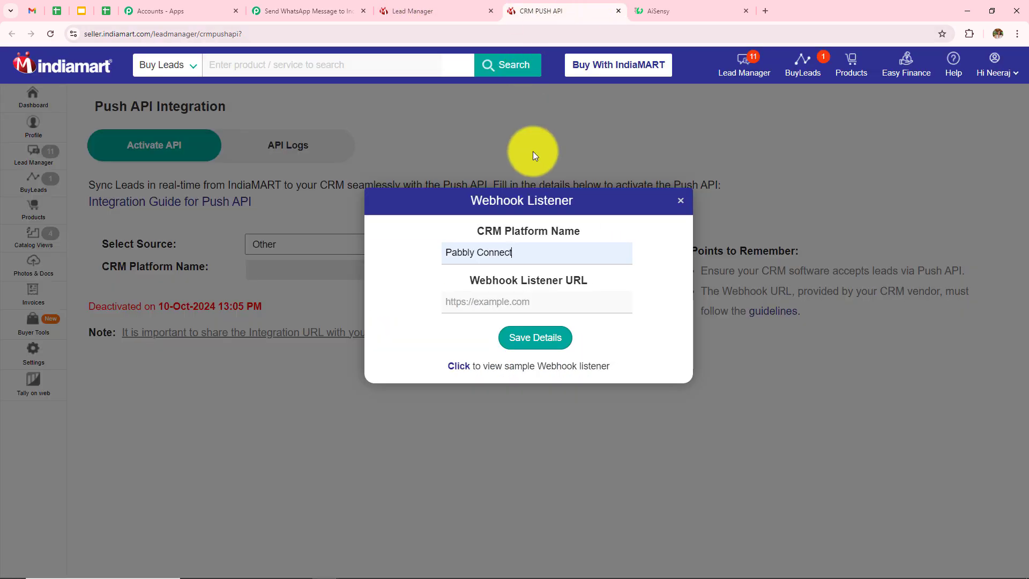
click(538, 306)
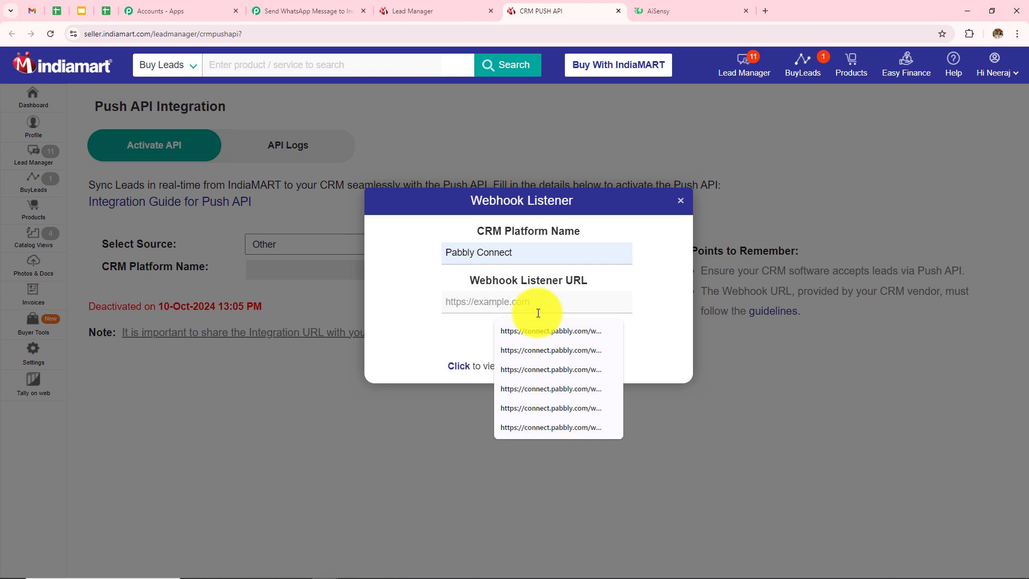
key(ctrl+v)
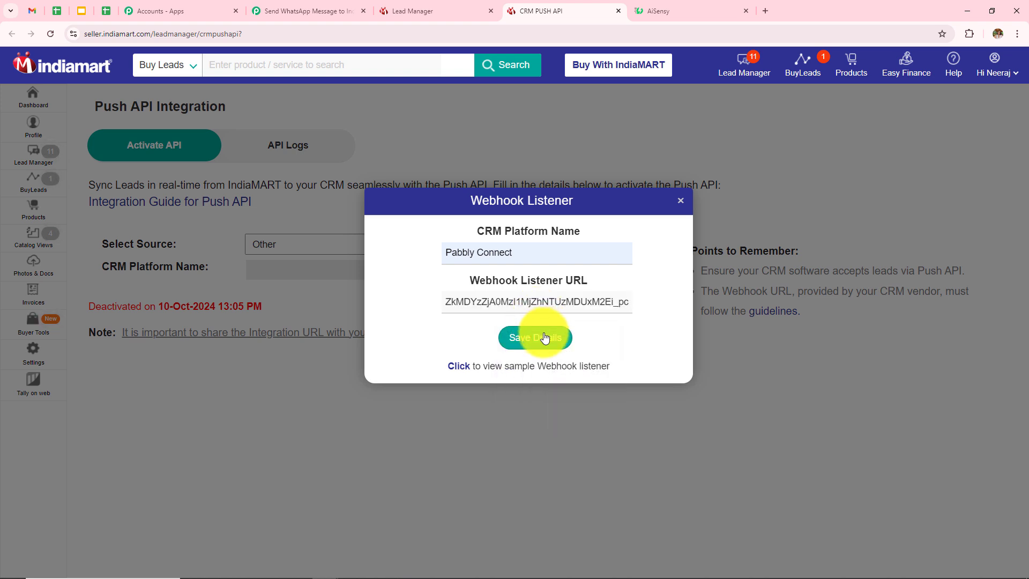
click(545, 338)
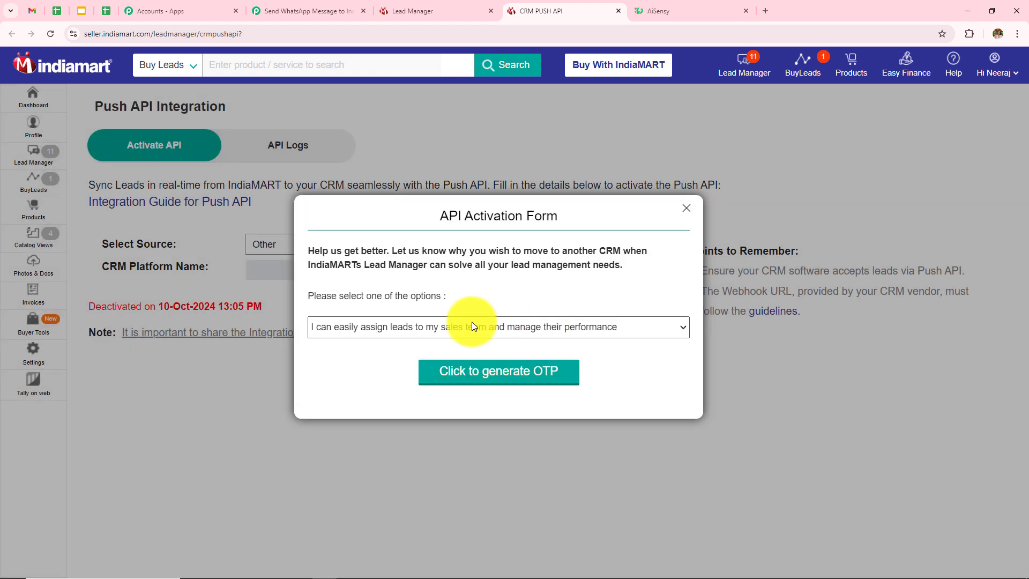
- Pick the first reason for switching CRM, generate an OTP, enter the code and submit
click(472, 325)
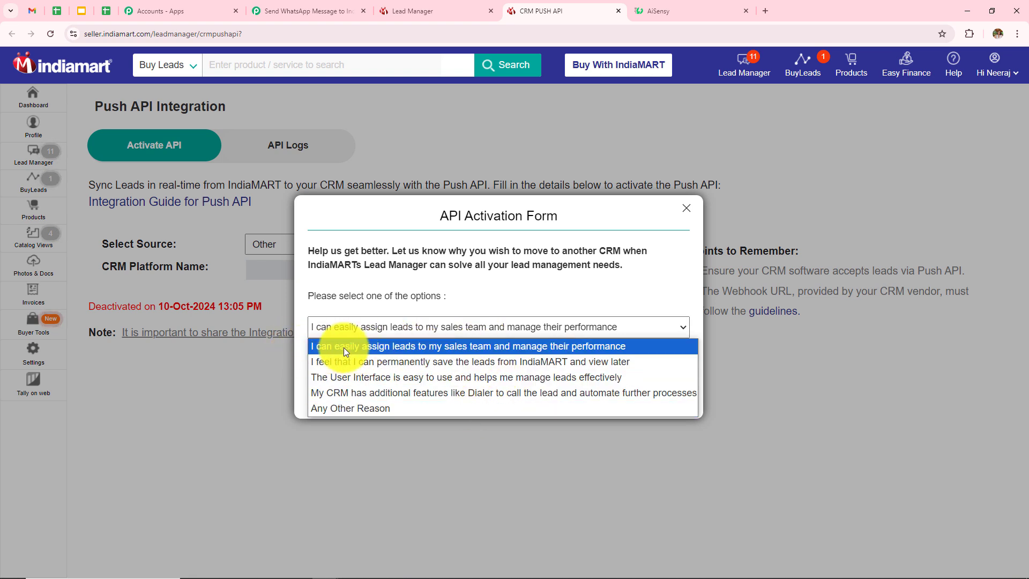
click(364, 349)
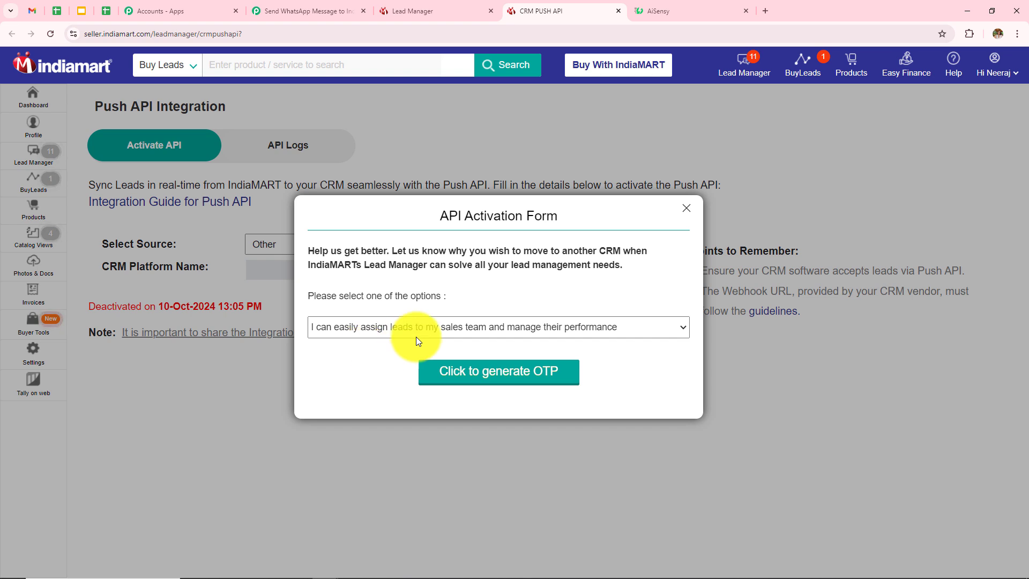
click(442, 326)
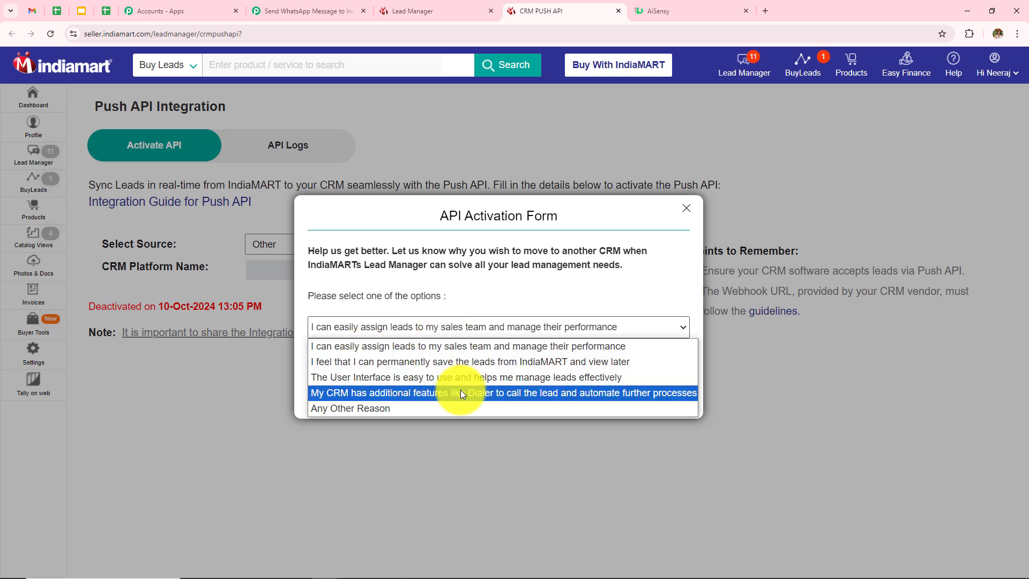
click(458, 348)
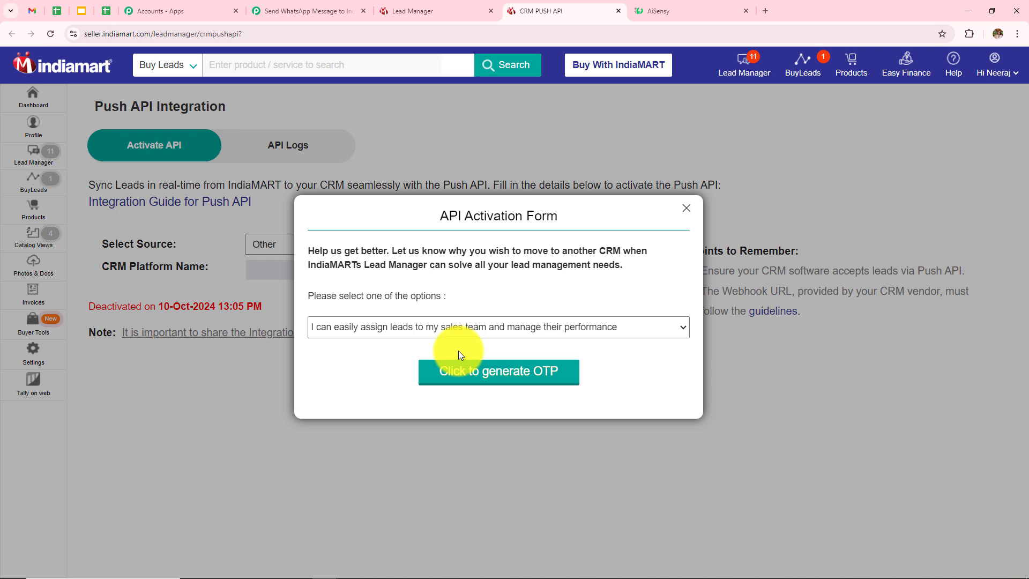
click(488, 373)
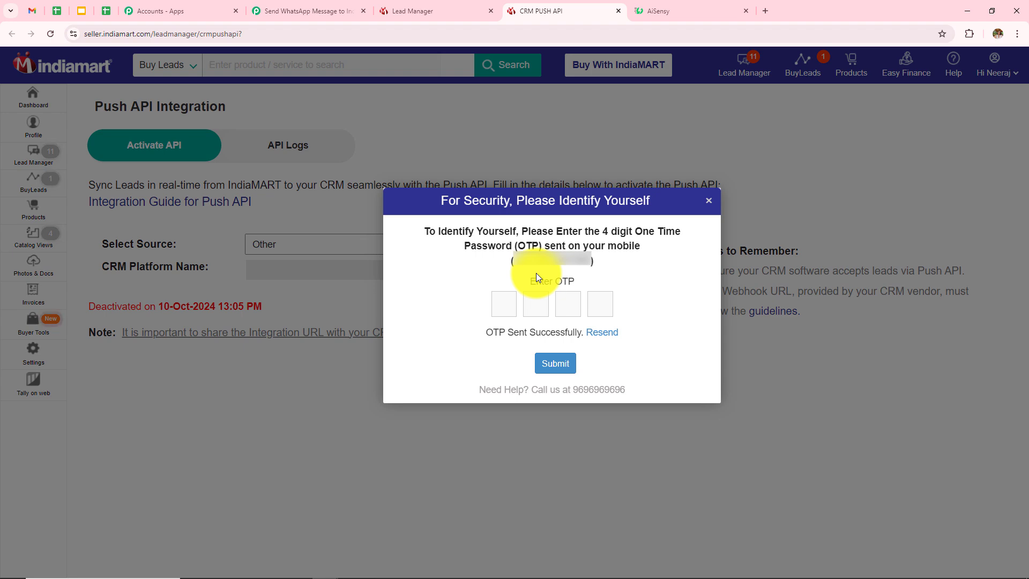
click(506, 301)
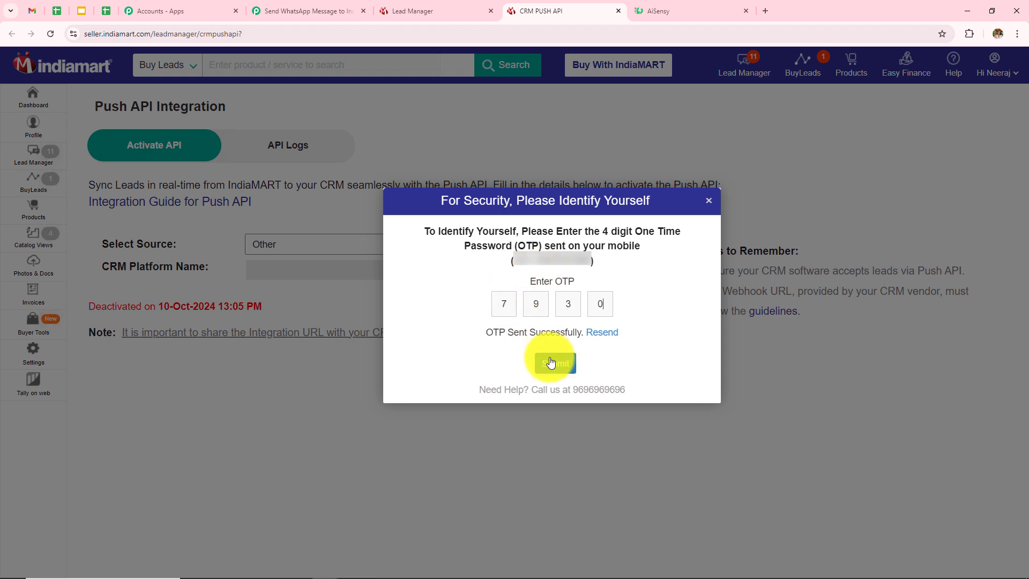
click(572, 366)
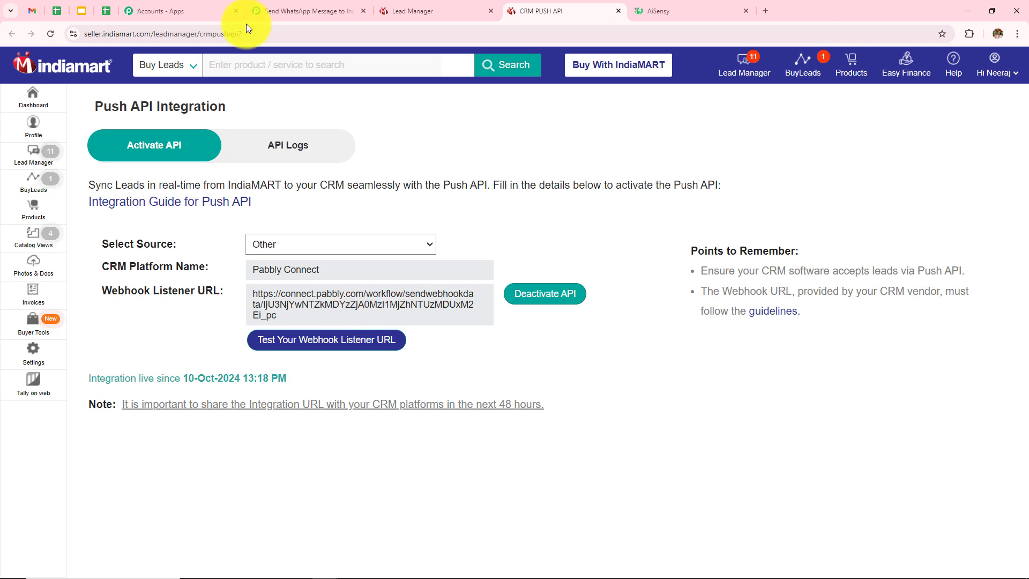
click(336, 7)
scroll(482, 403, down, 5)
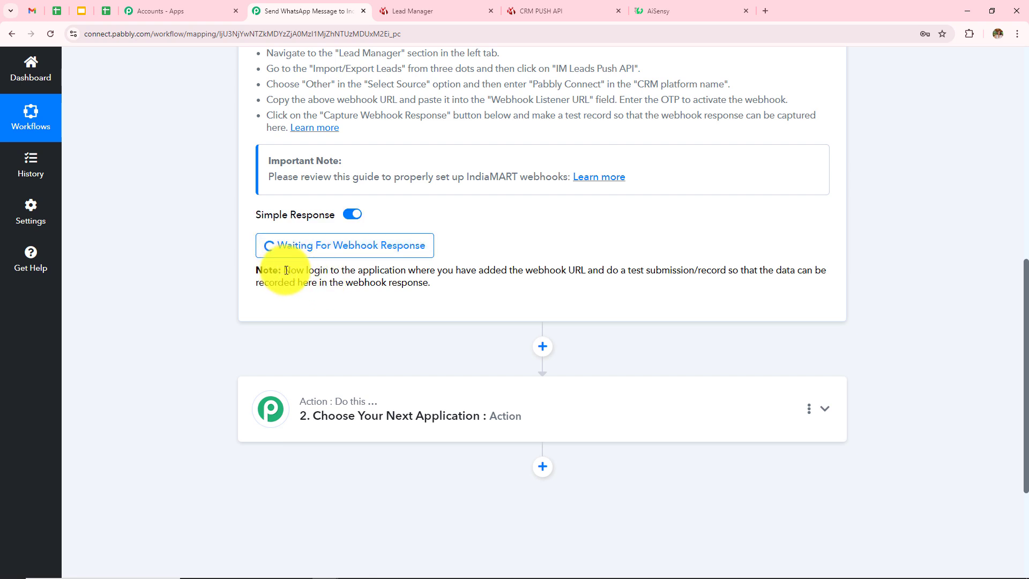
drag(279, 271, 897, 267)
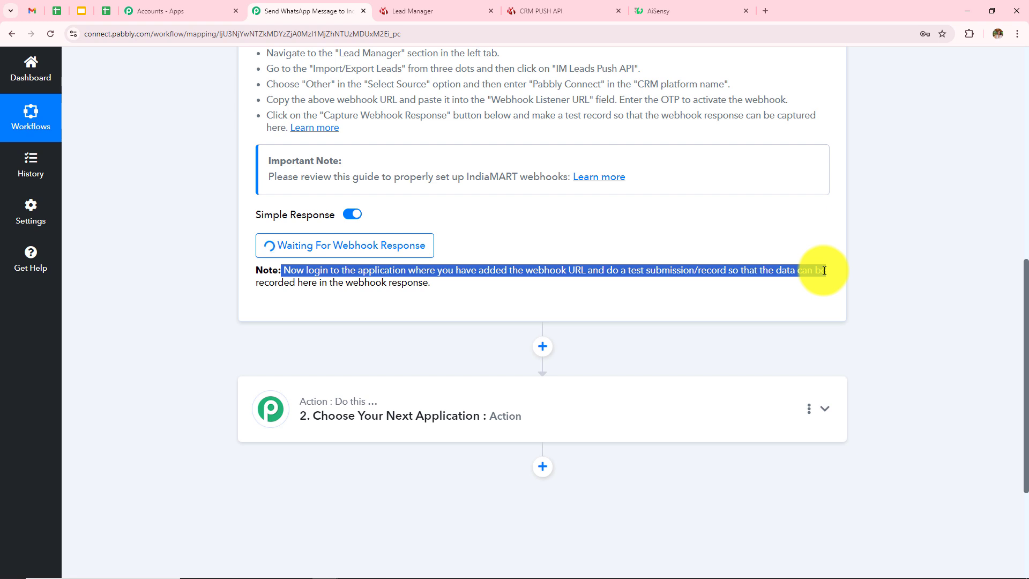
click(498, 294)
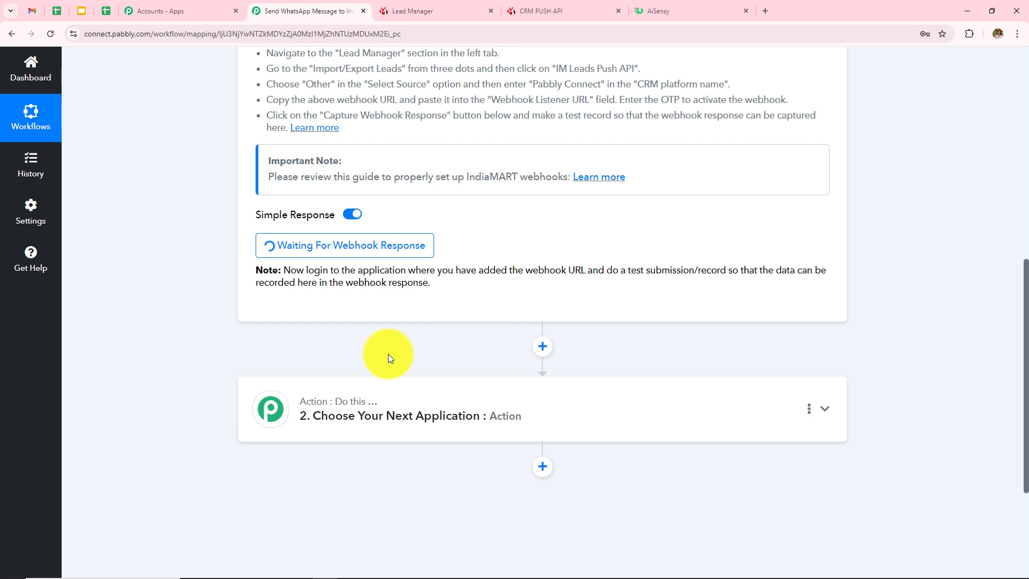
click(536, 11)
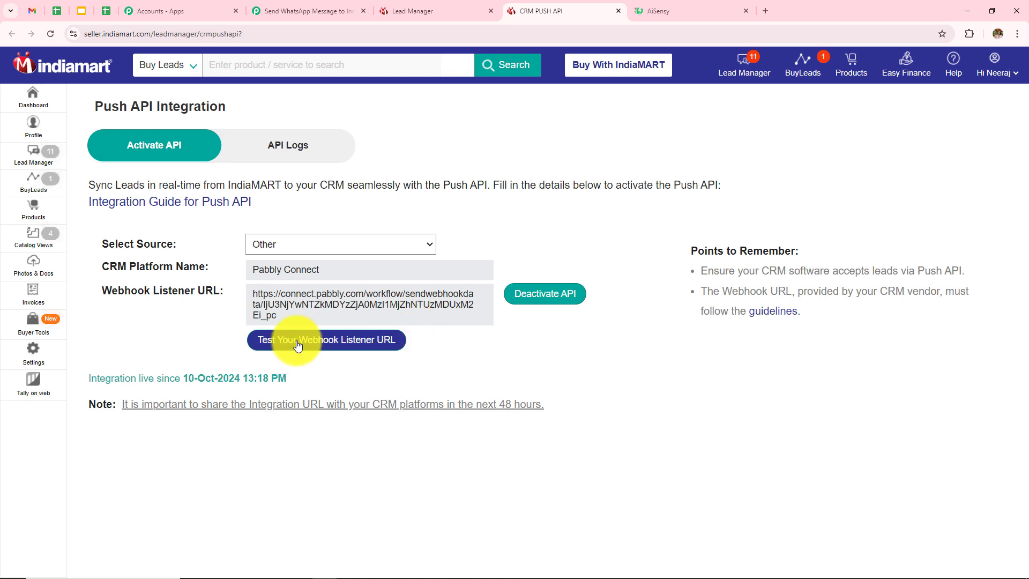
- Send IndiaMART's sample test lead to the webhook URL, check the response, and close the testing panel
click(351, 345)
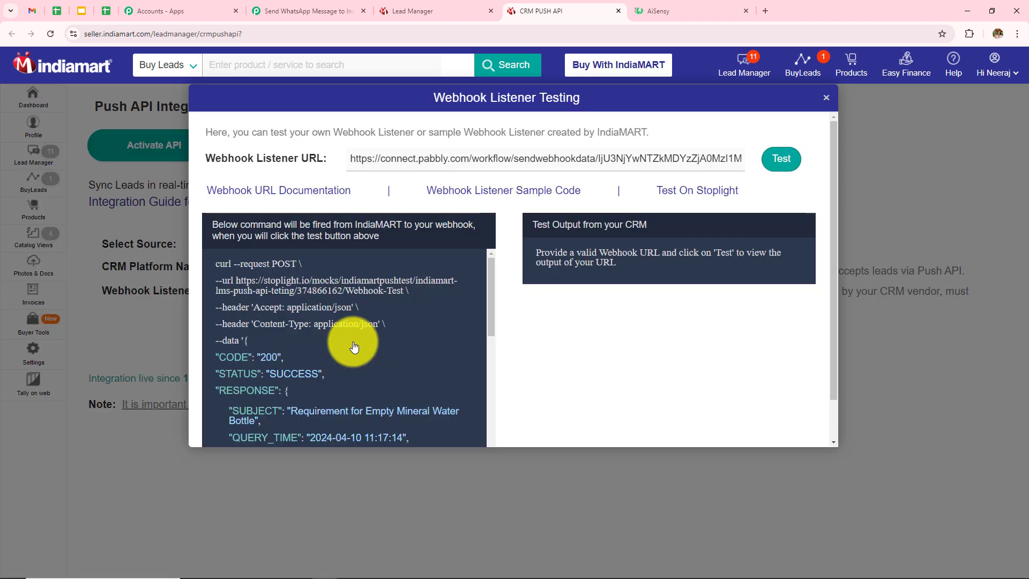
scroll(354, 347, down, 1)
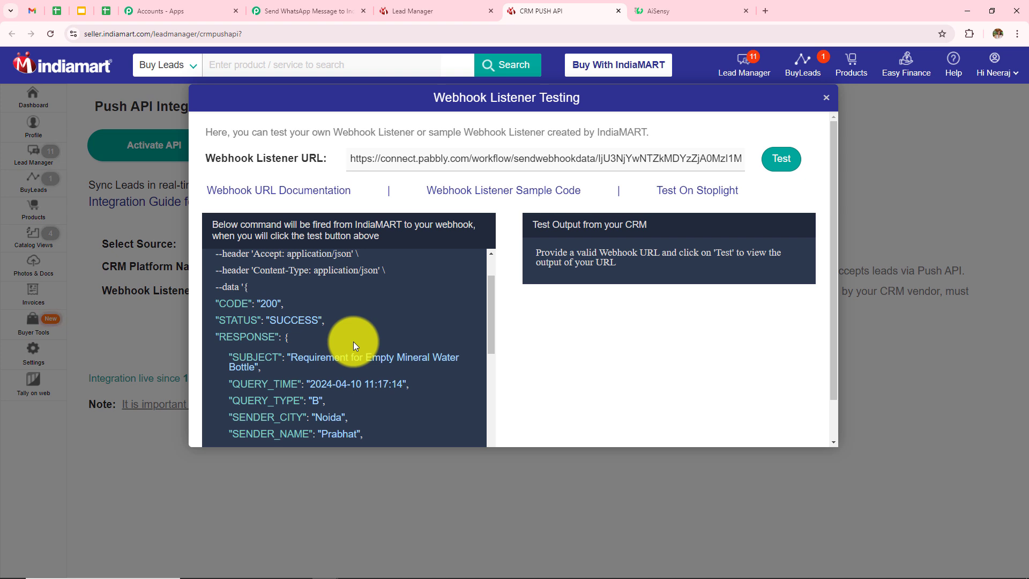
scroll(354, 346, down, 4)
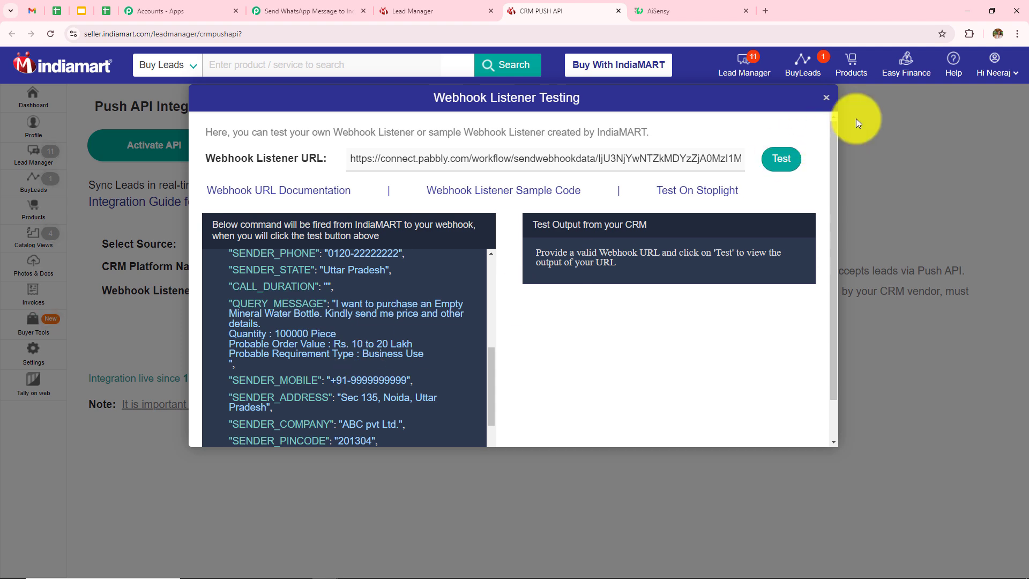
click(780, 158)
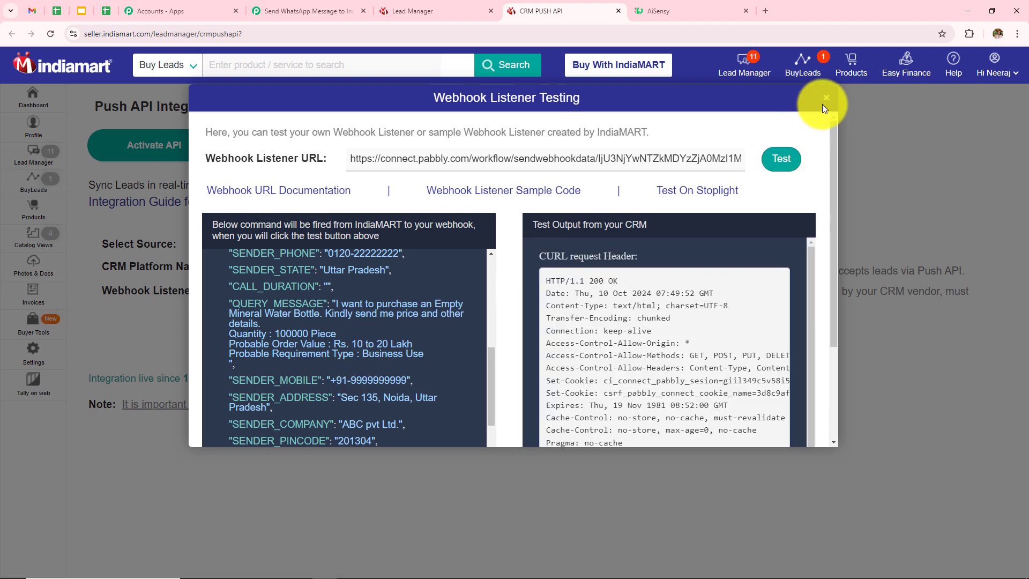
scroll(705, 327, down, 3)
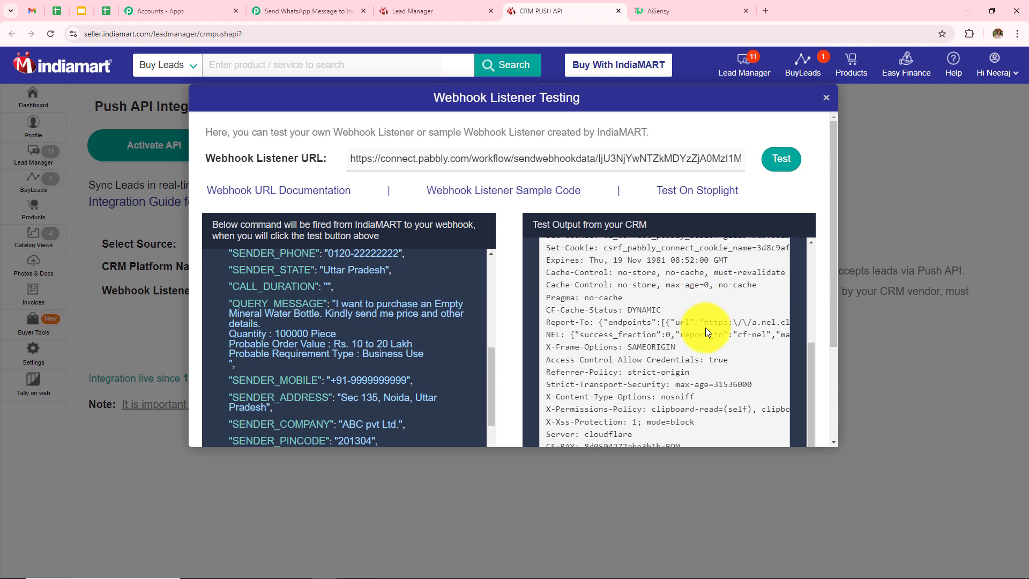
key(Escape)
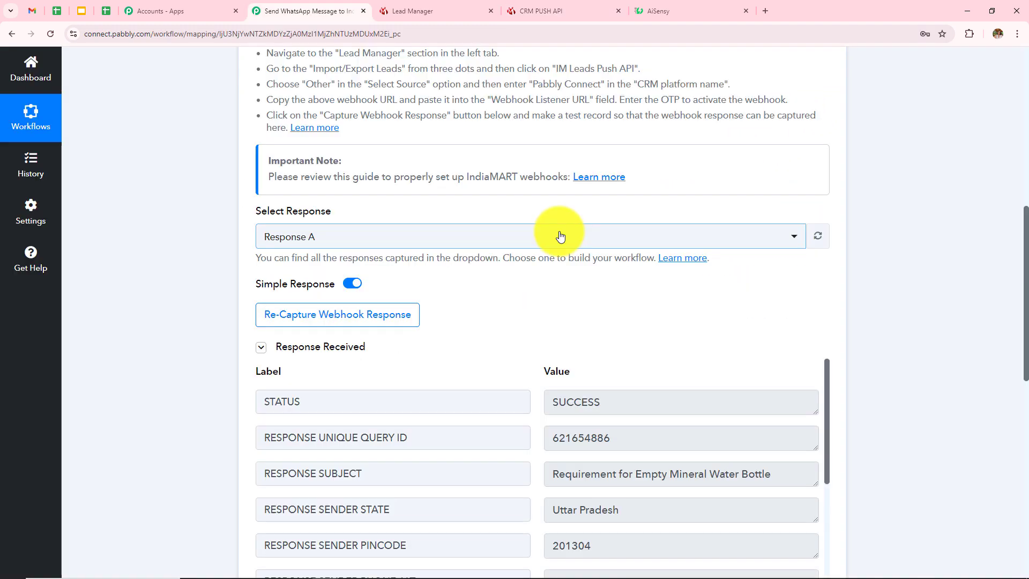
- Inspect the captured SUCCESS status, query ID and lead subject values in the response
scroll(560, 235, down, 4)
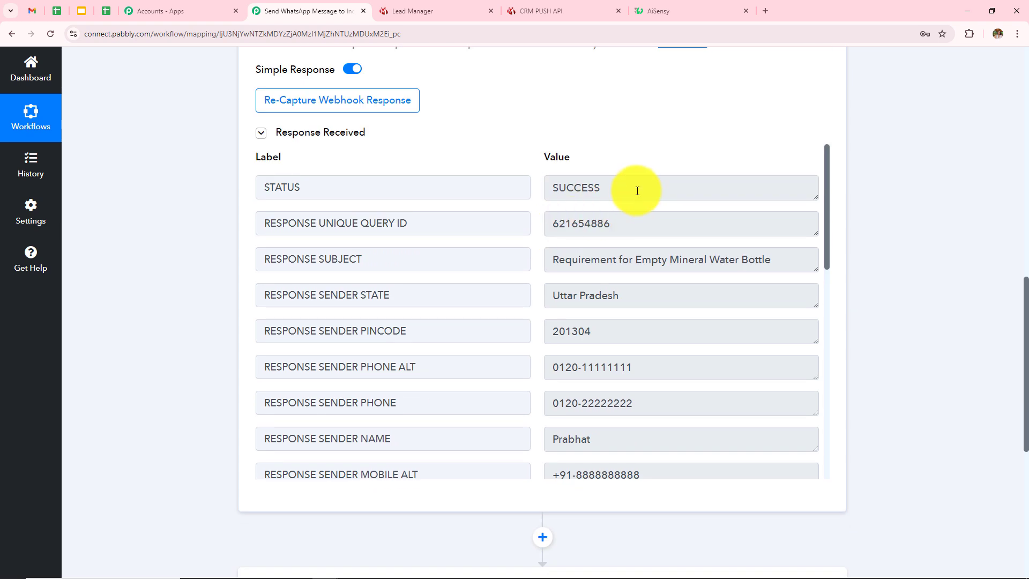
click(637, 190)
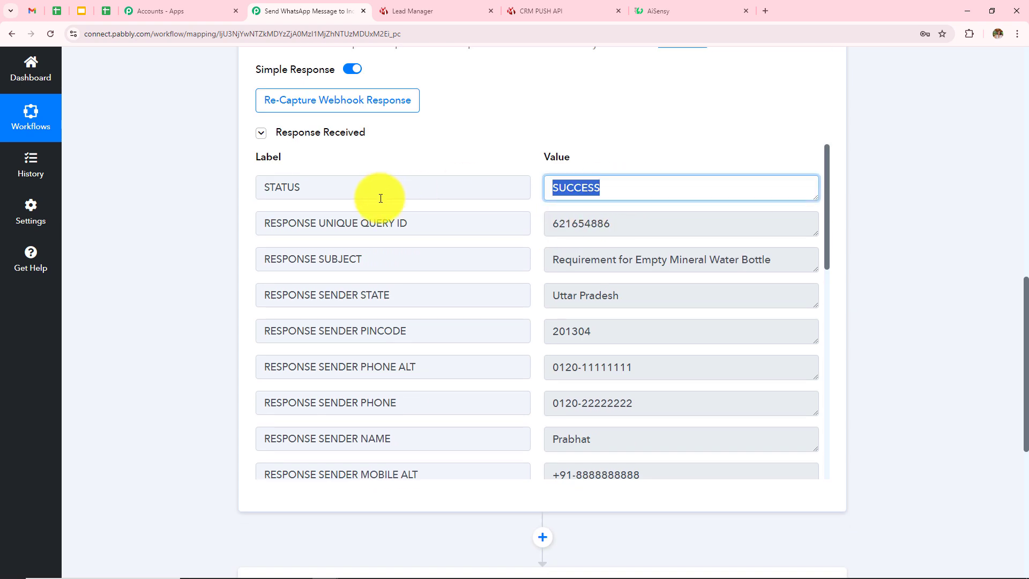
click(621, 223)
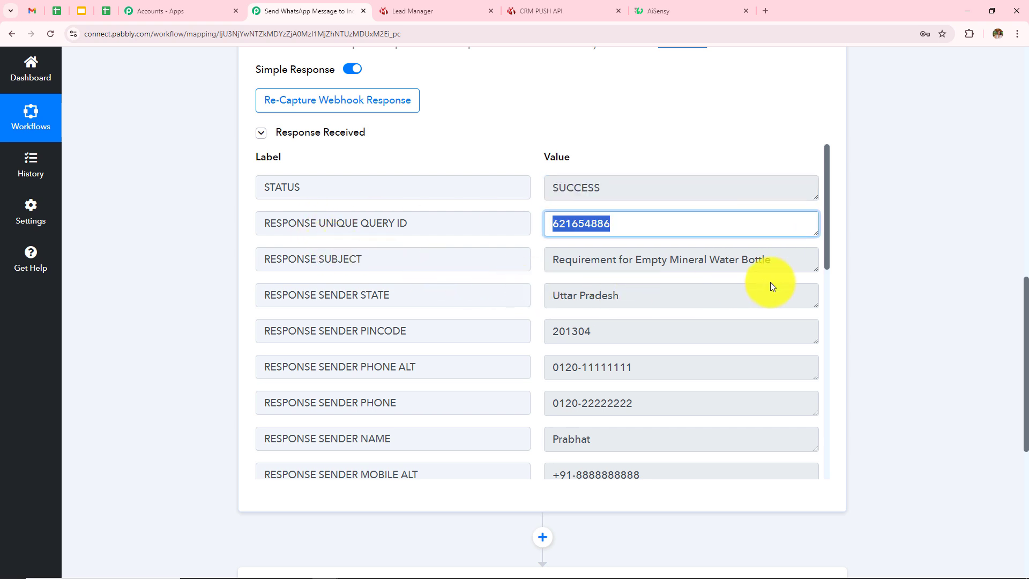
click(696, 261)
drag(695, 260, 118, 260)
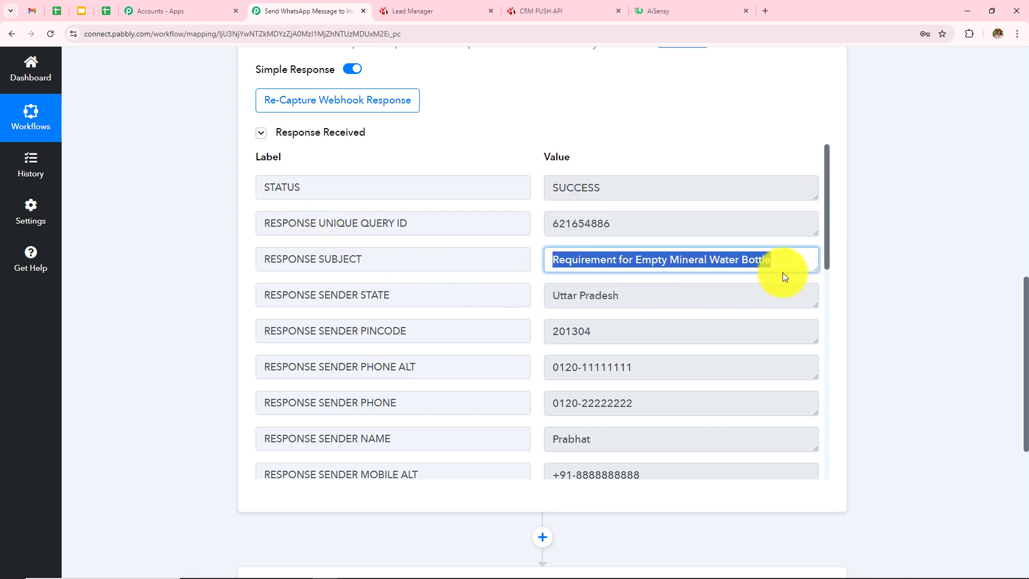
click(877, 271)
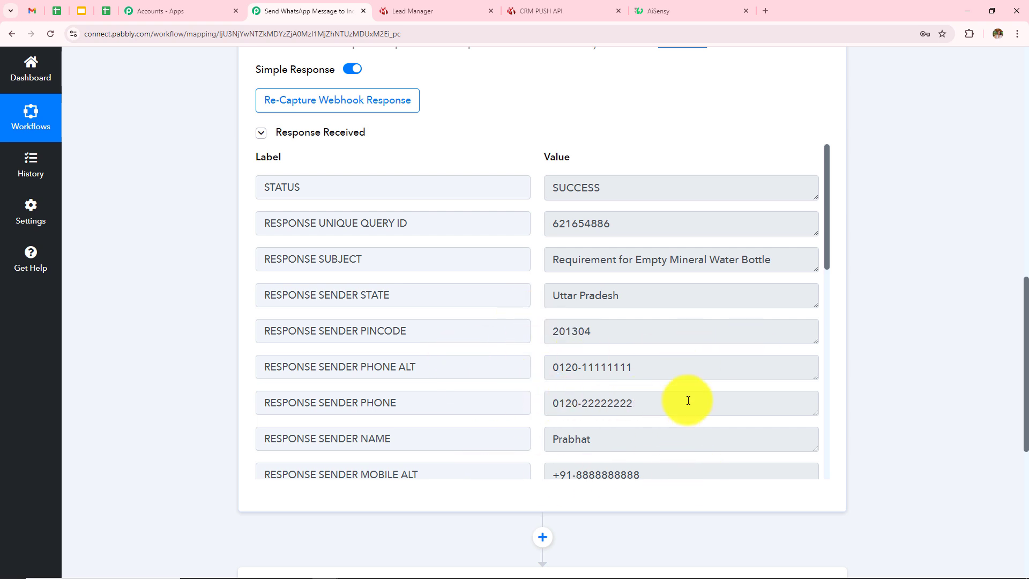
- Scroll through the remaining sender details and query message, then expand action step 2
scroll(688, 400, down, 10)
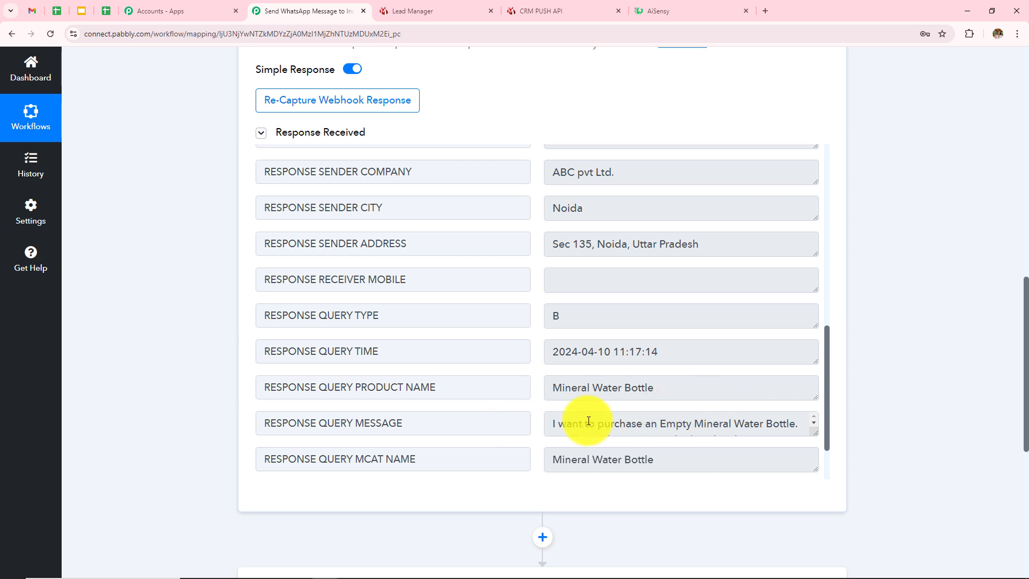
scroll(635, 389, down, 2)
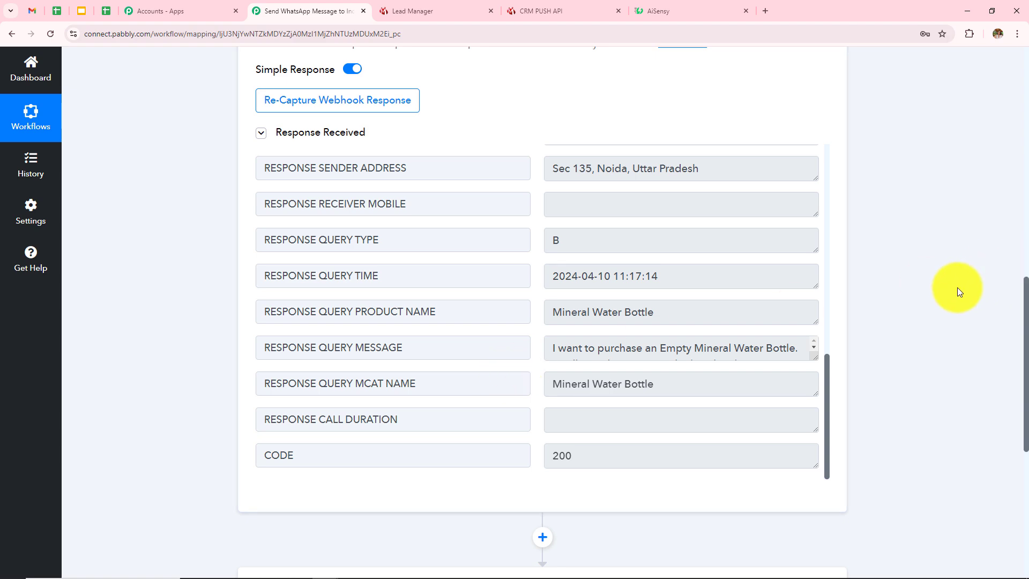
scroll(957, 289, down, 6)
click(420, 298)
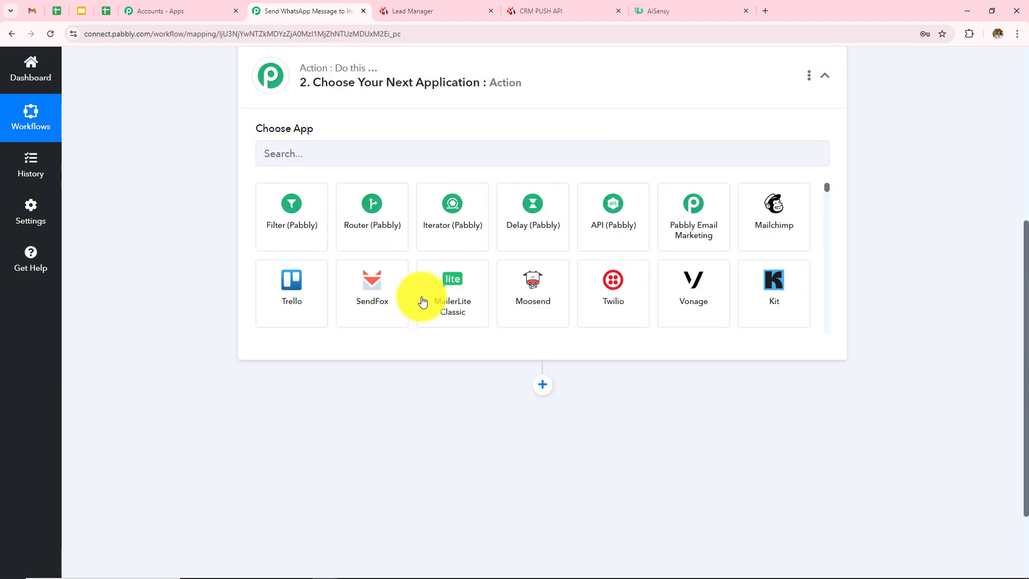
- Set the action app to WhatsApp by AiSensy with the Send Template Message event
scroll(421, 300, up, 2)
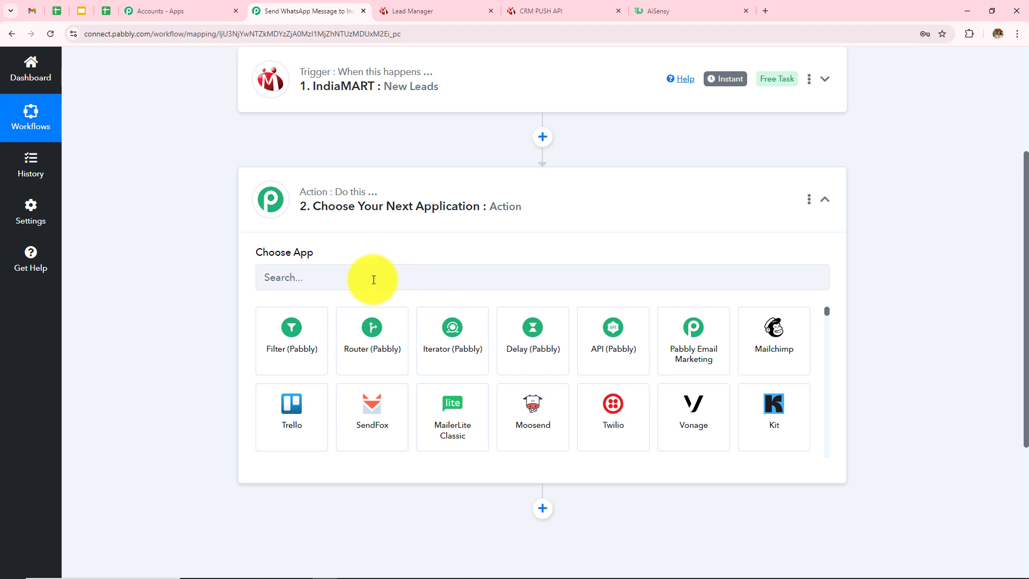
click(341, 276)
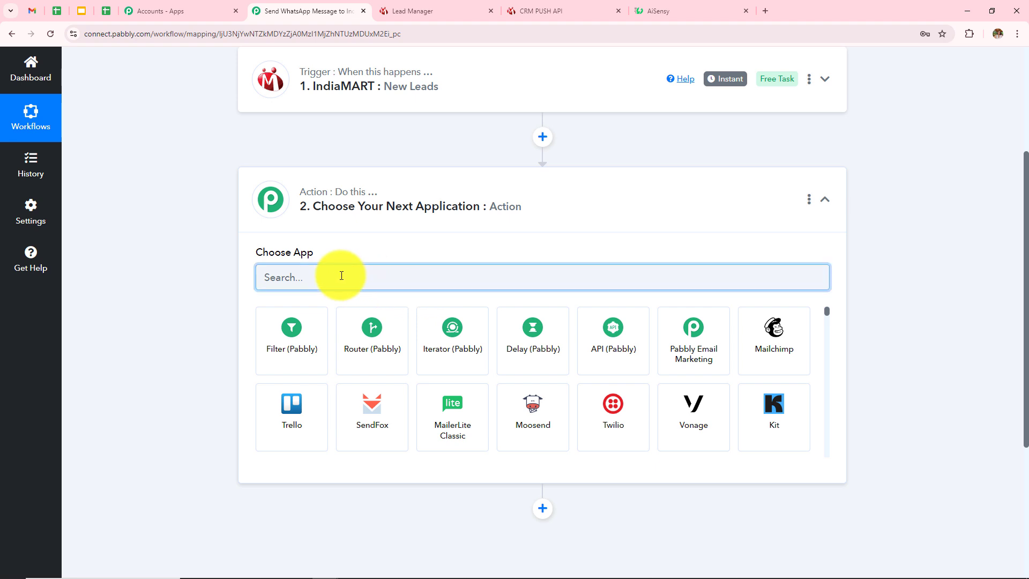
text(Aise)
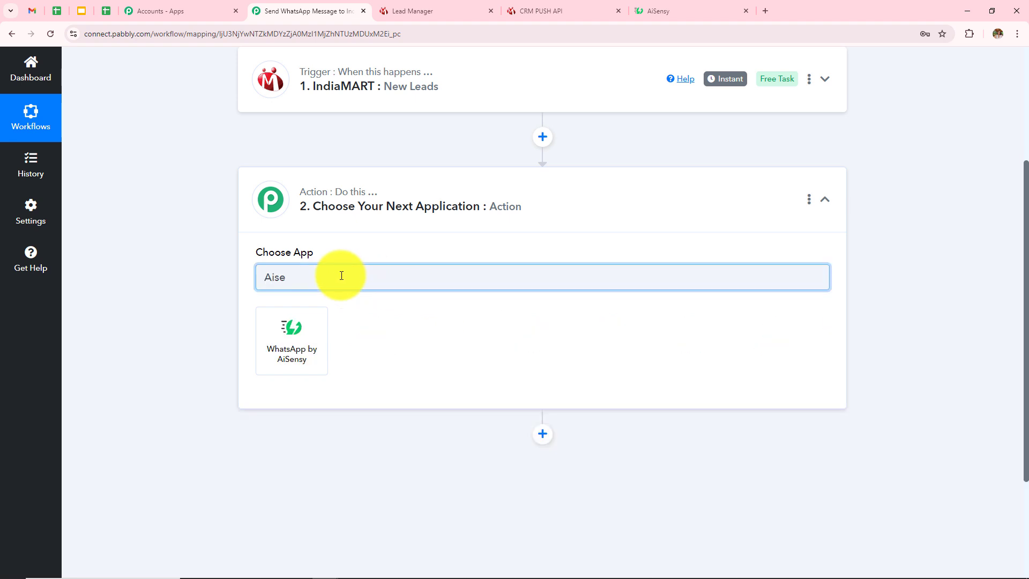
click(288, 346)
click(317, 335)
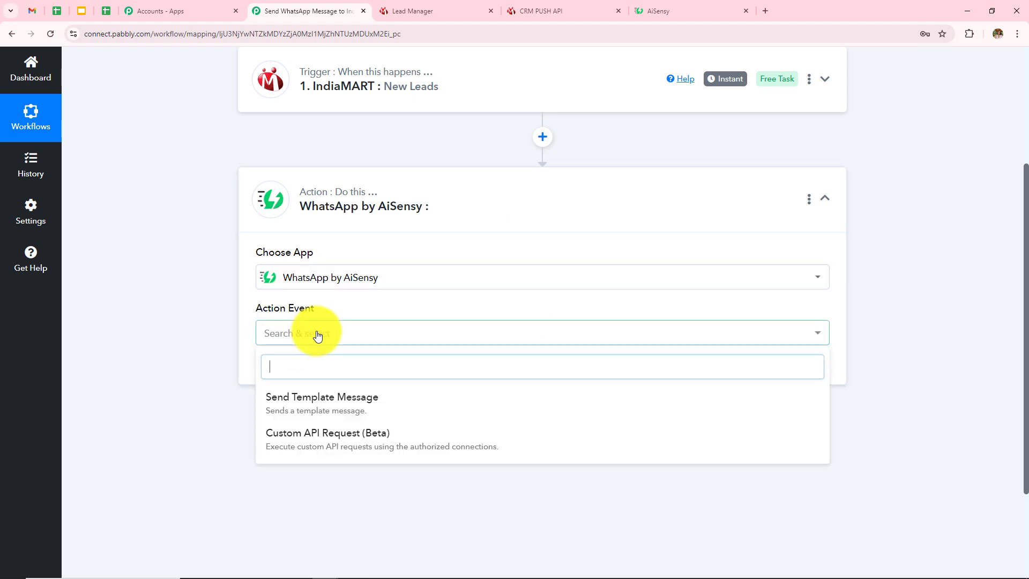
click(339, 396)
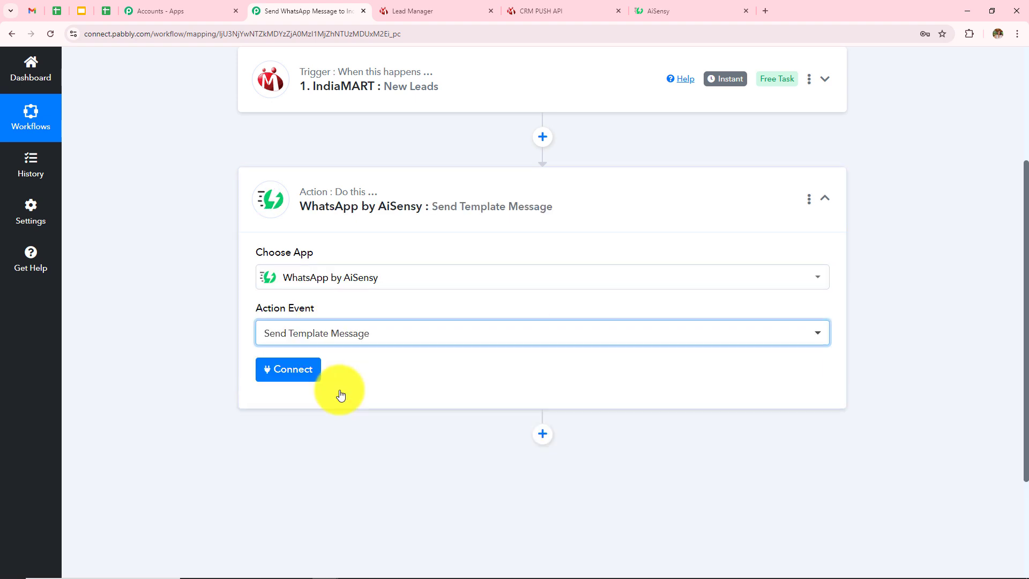
- Start adding a new AiSensy connection and review the instructions for finding the API key
click(293, 378)
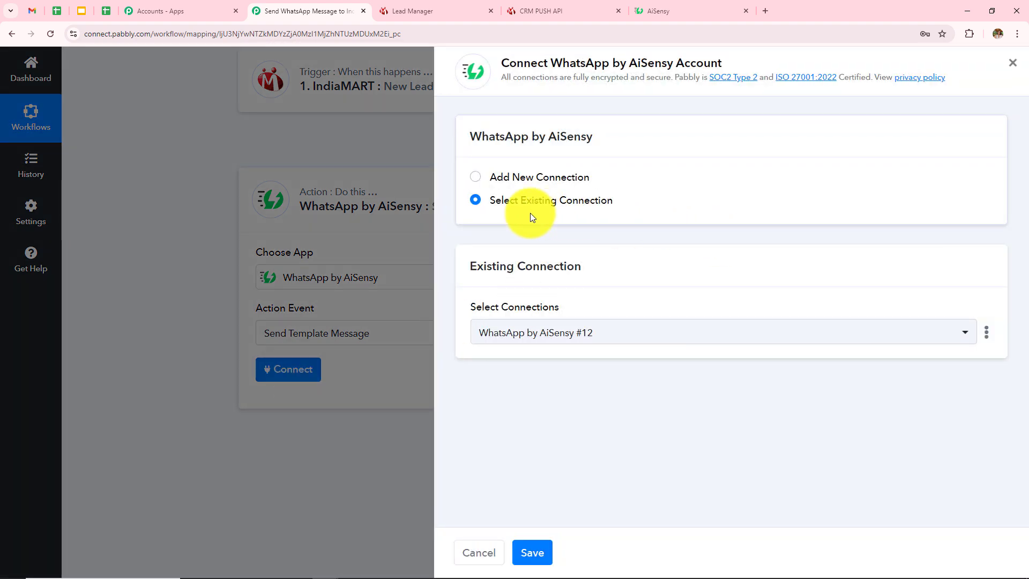
click(488, 175)
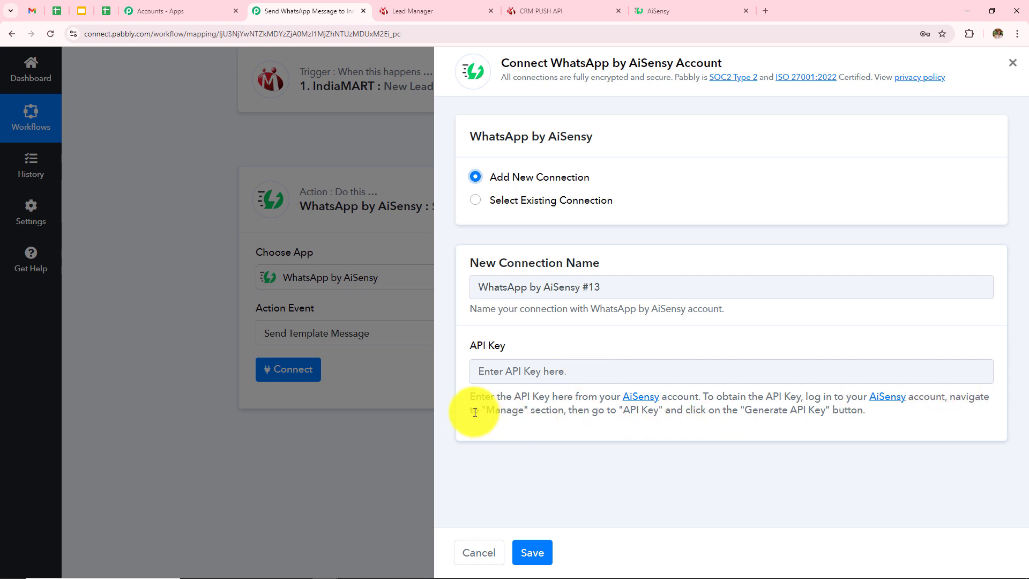
drag(474, 411, 880, 434)
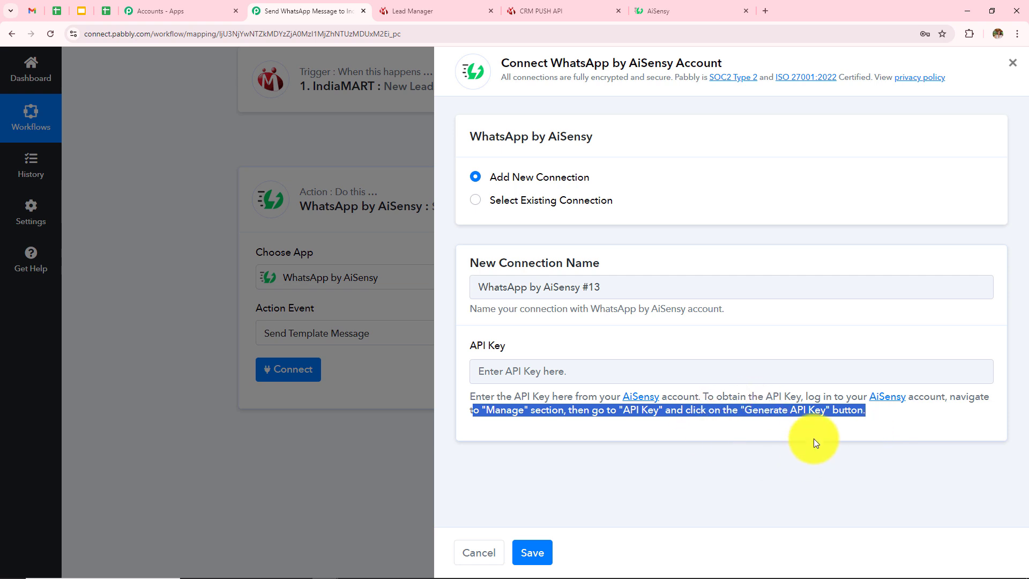
click(809, 462)
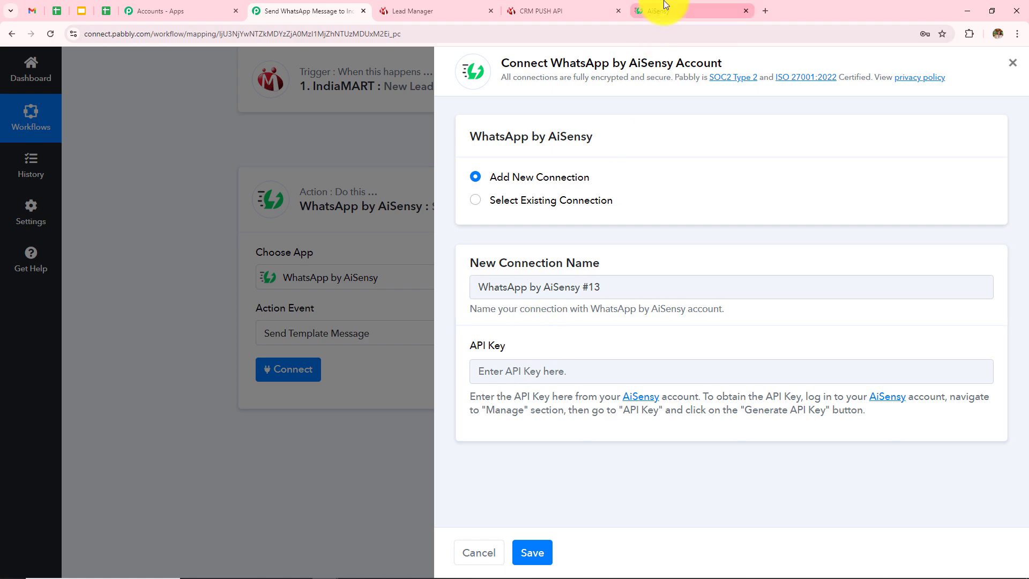
click(679, 11)
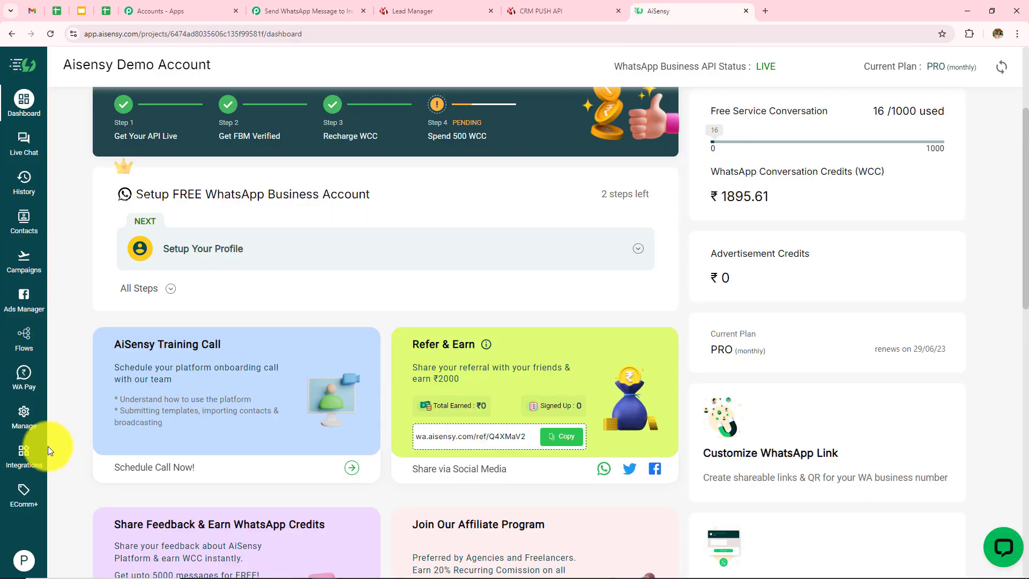
- Copy the API key from AiSensy's Manage > API Key page and paste it into Pabbly's API Key field
click(24, 418)
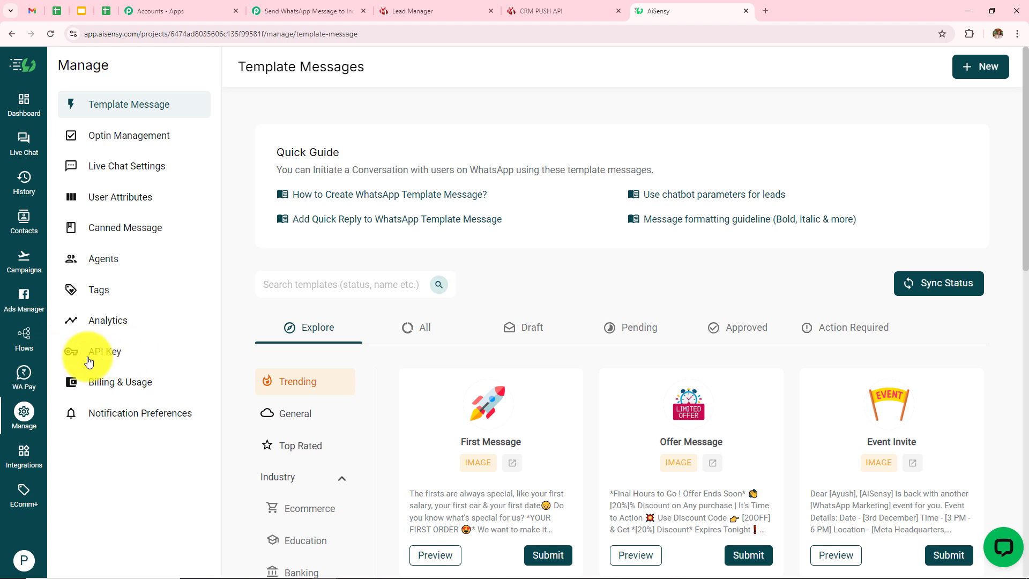
click(87, 358)
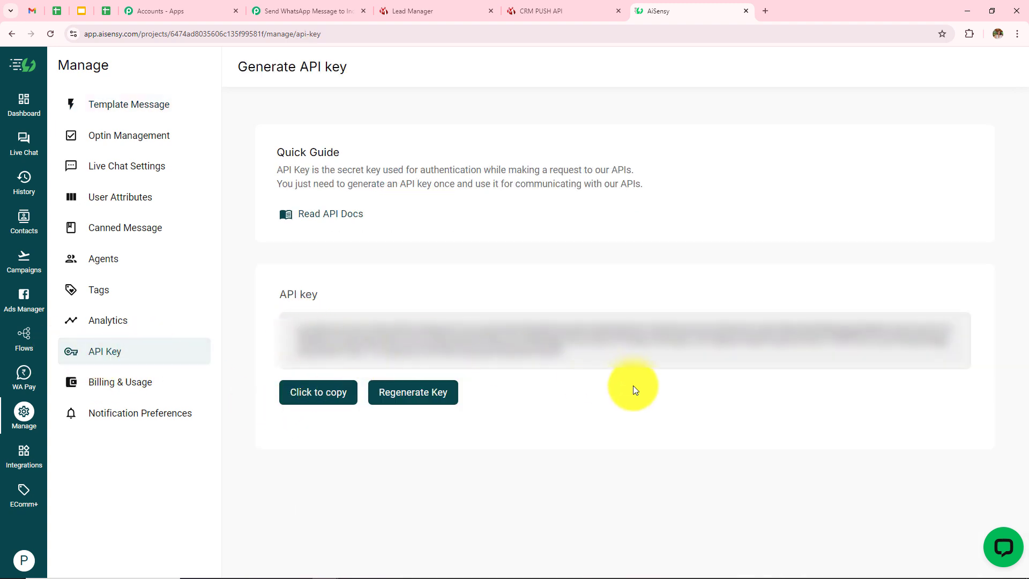
click(322, 391)
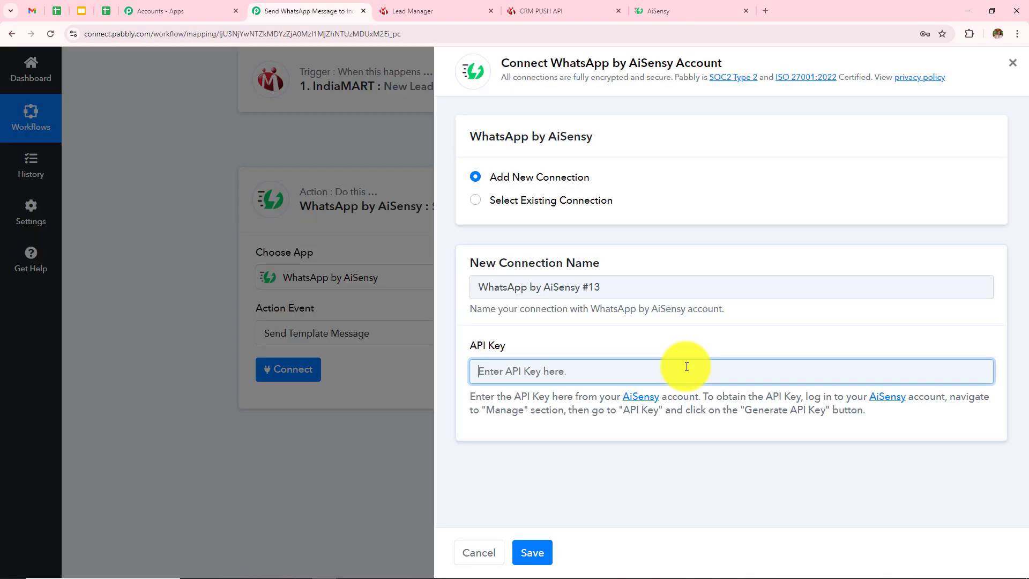
click(684, 369)
key(ctrl+v)
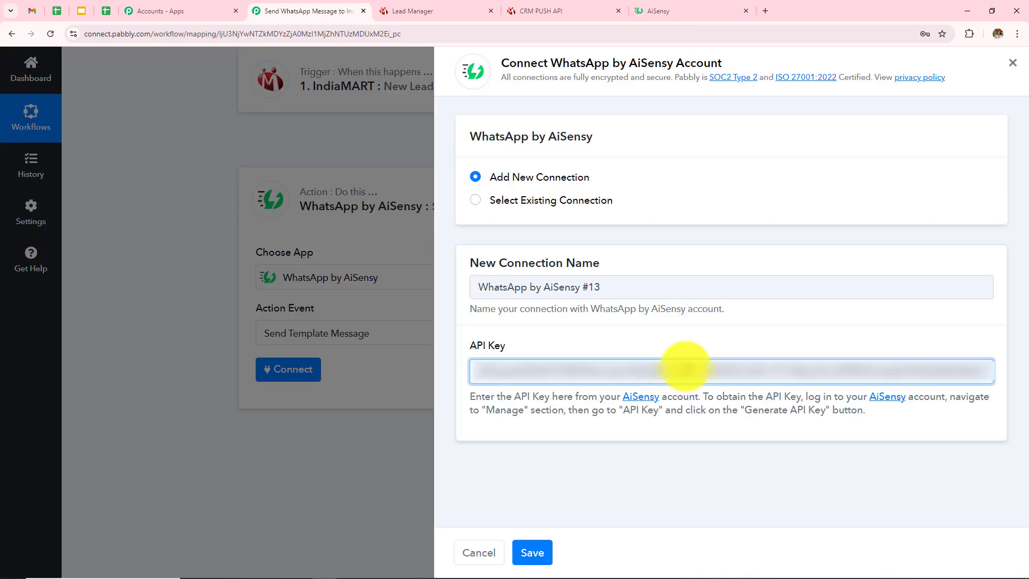
- Save the AiSensy connection and review the Campaign Name, Mobile Number and other template fields
click(530, 553)
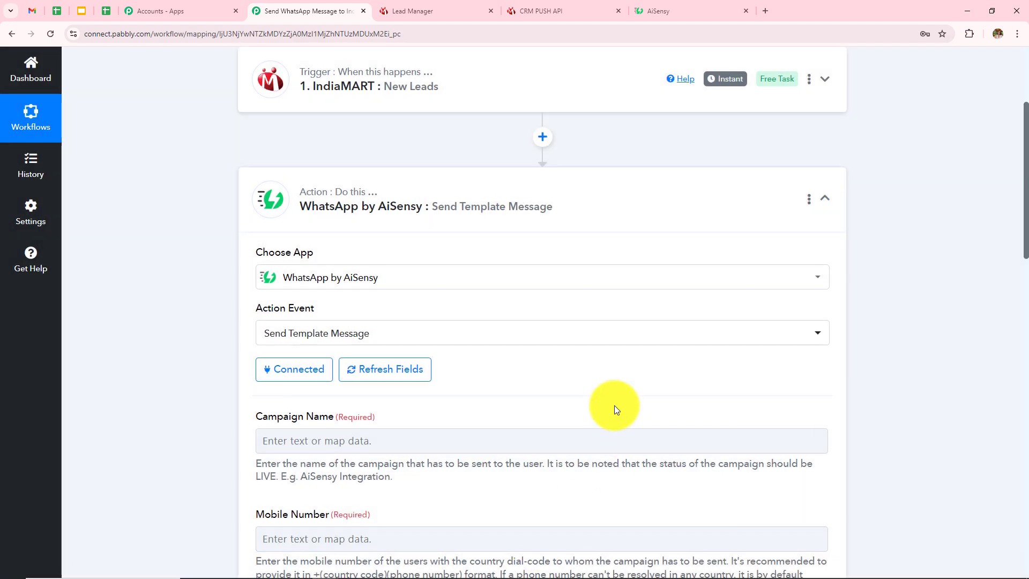
scroll(614, 408, down, 4)
scroll(614, 405, down, 13)
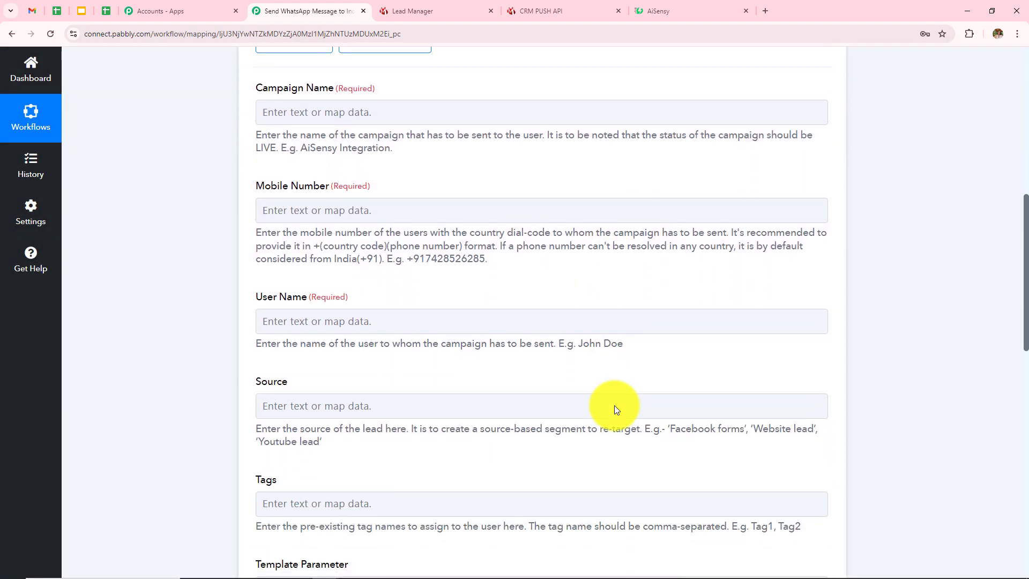
scroll(614, 405, up, 18)
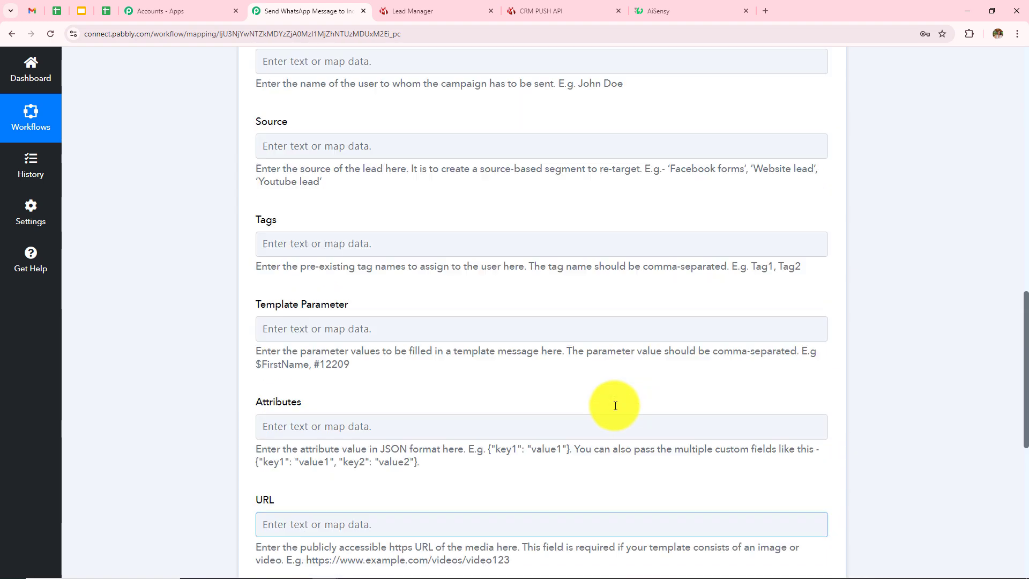
scroll(336, 329, down, 5)
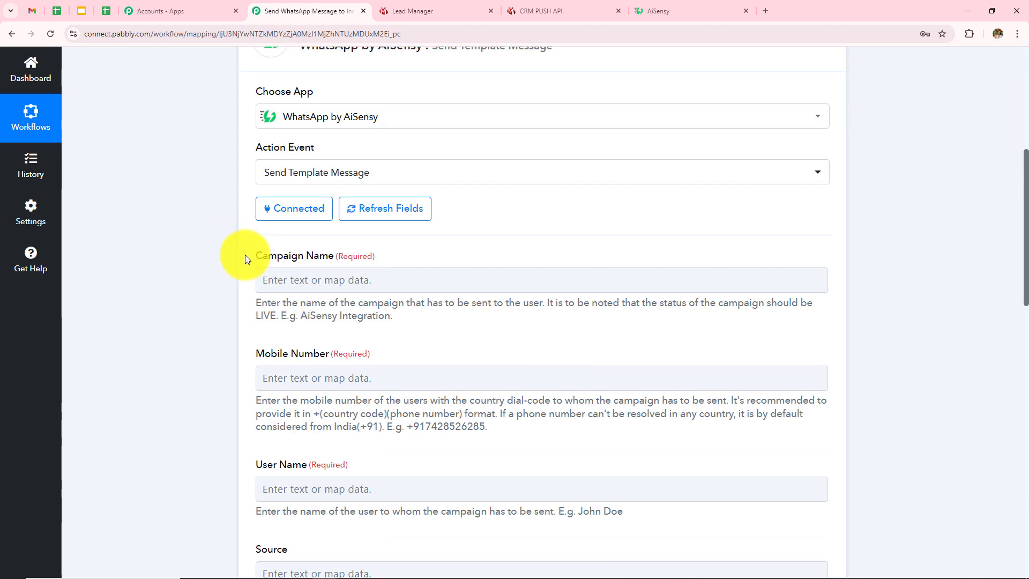
drag(246, 255, 360, 259)
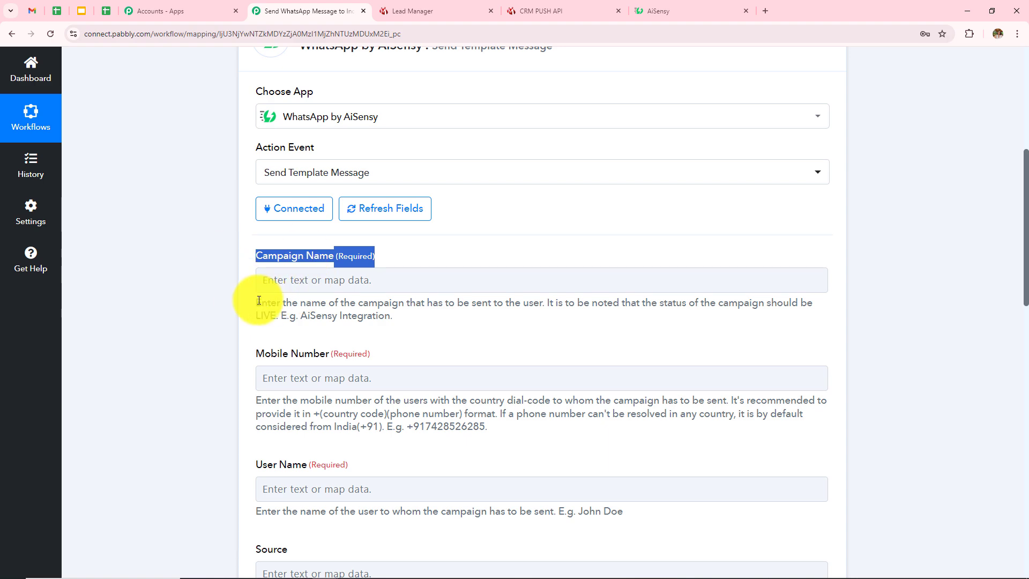
click(181, 300)
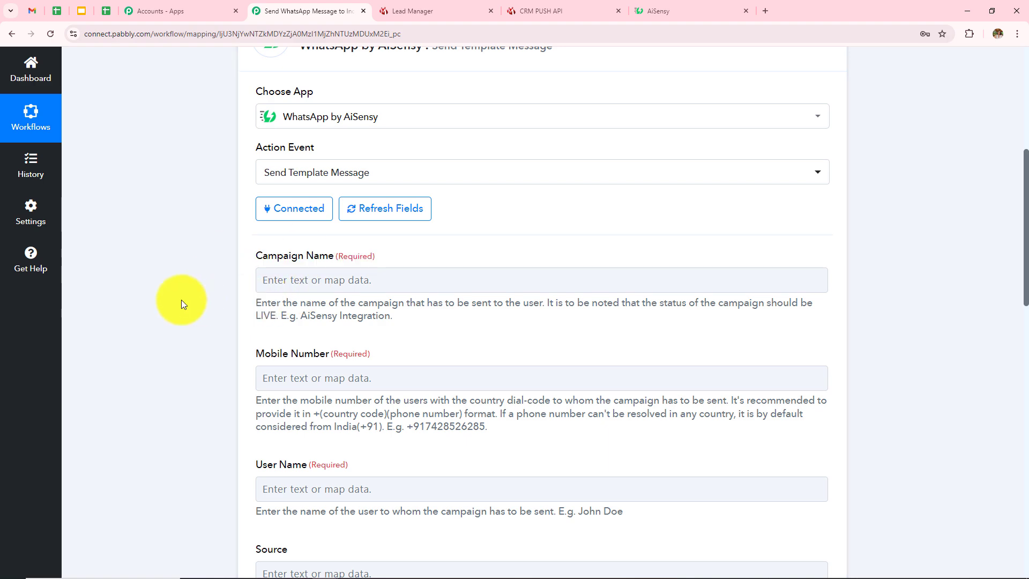
- Preview the fashion_accessories1 template's message text in AiSensy, then go to the Campaigns page
click(700, 6)
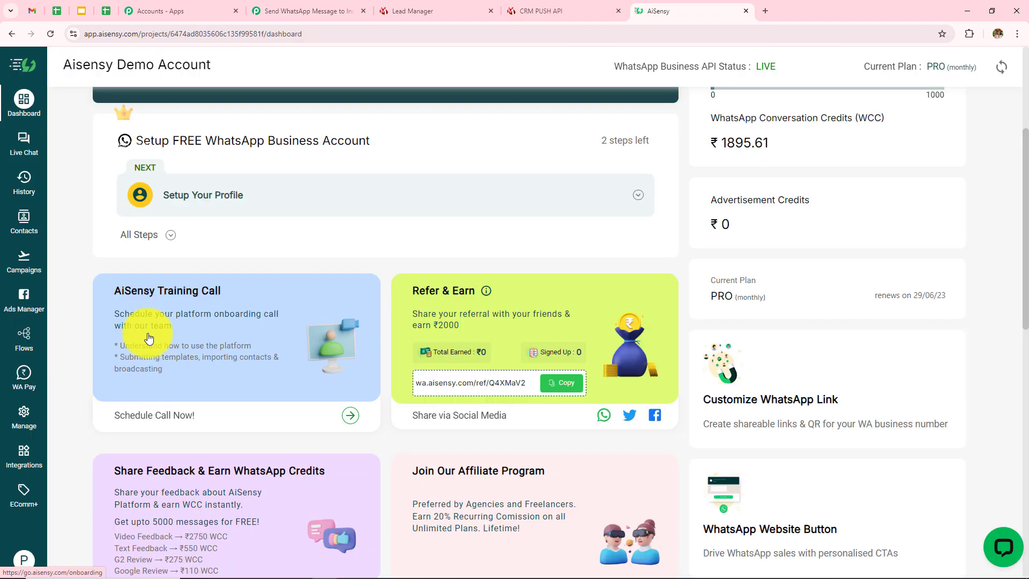
click(33, 415)
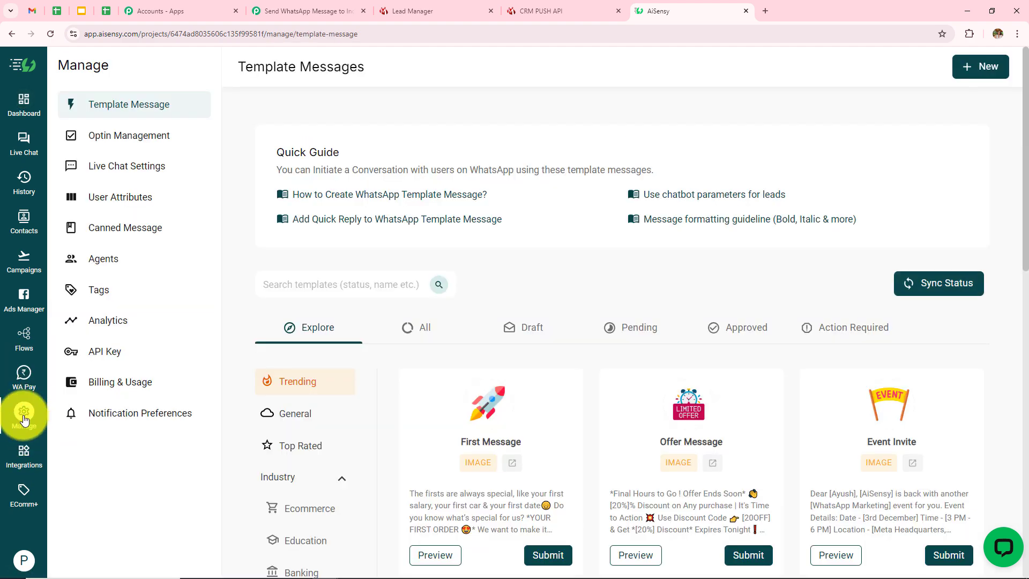
click(419, 328)
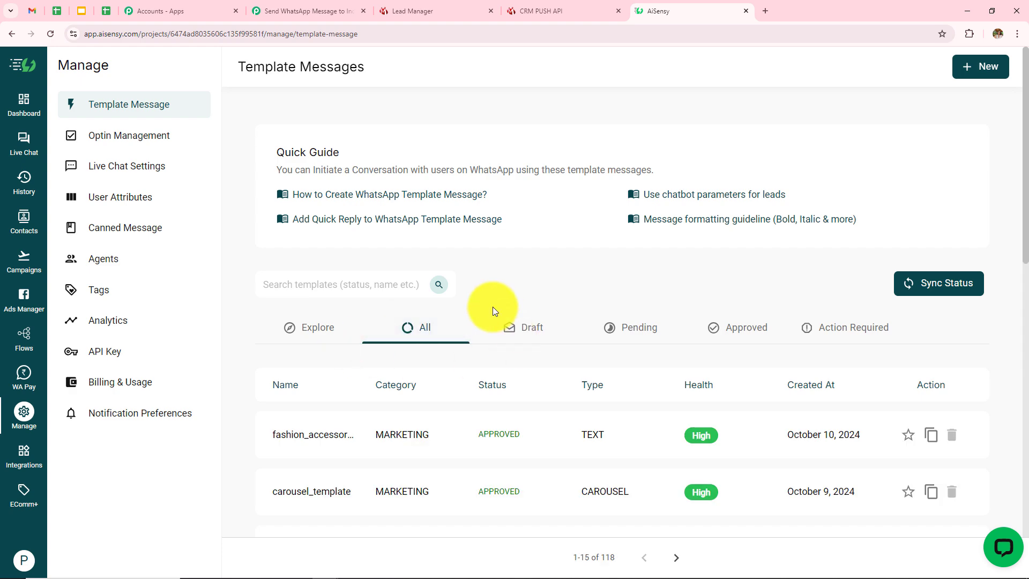
scroll(568, 249, down, 4)
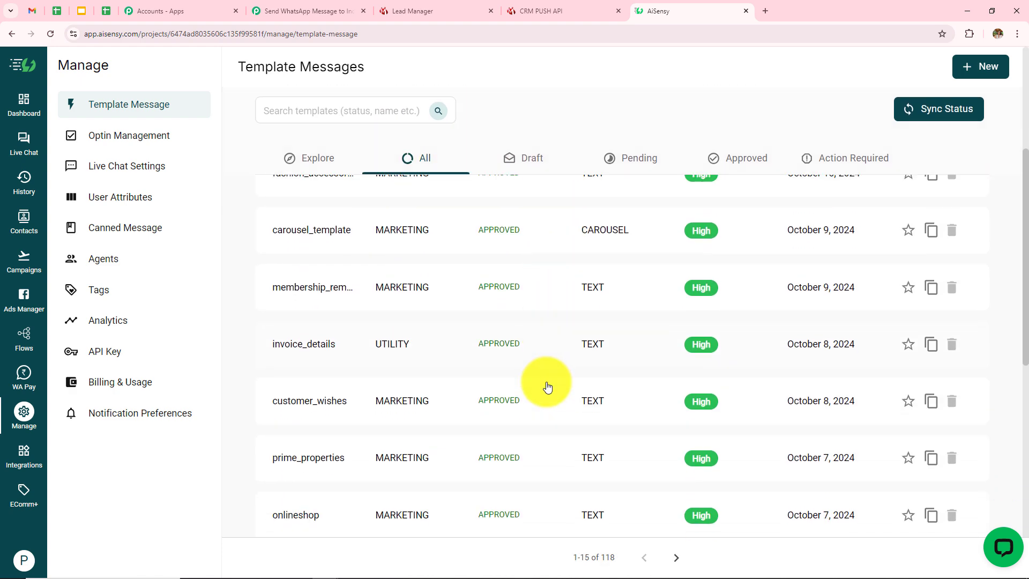
scroll(547, 387, down, 4)
scroll(540, 400, up, 7)
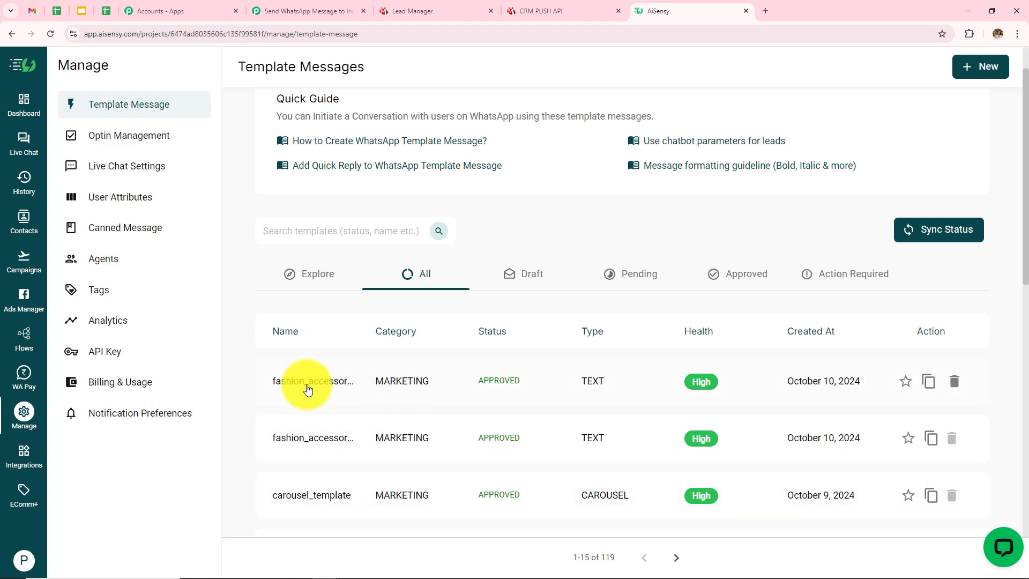
click(309, 381)
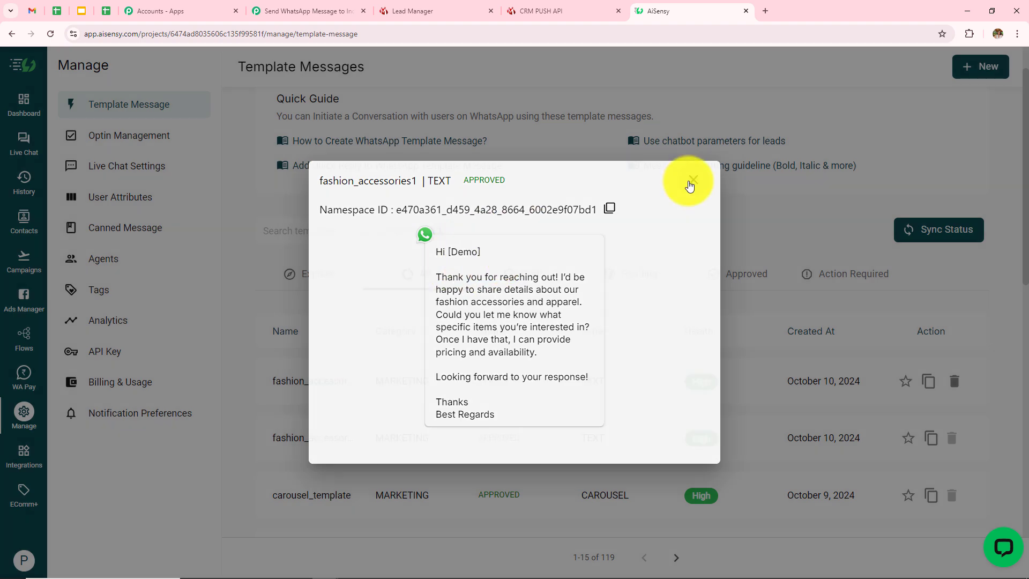
click(692, 180)
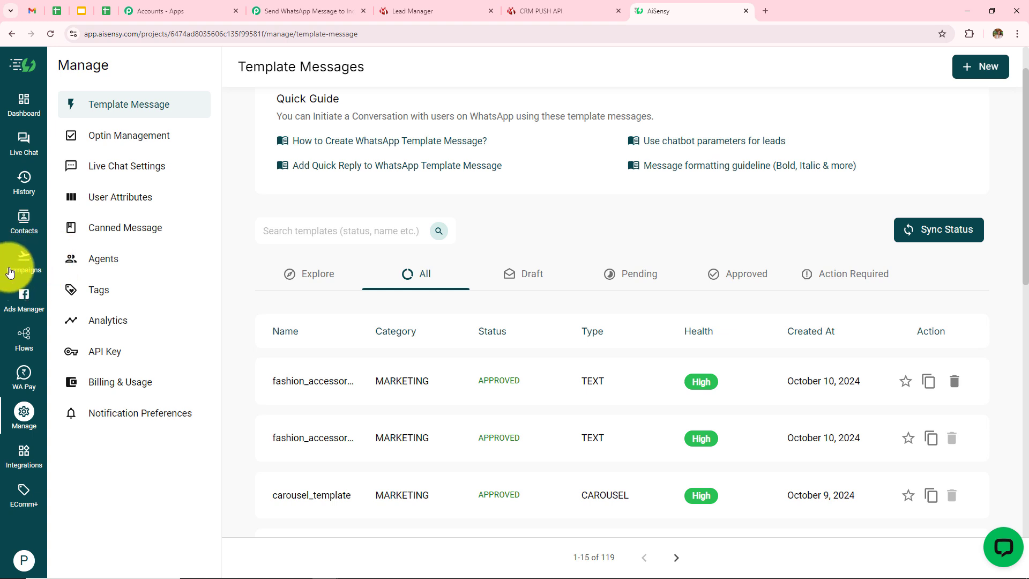
click(24, 258)
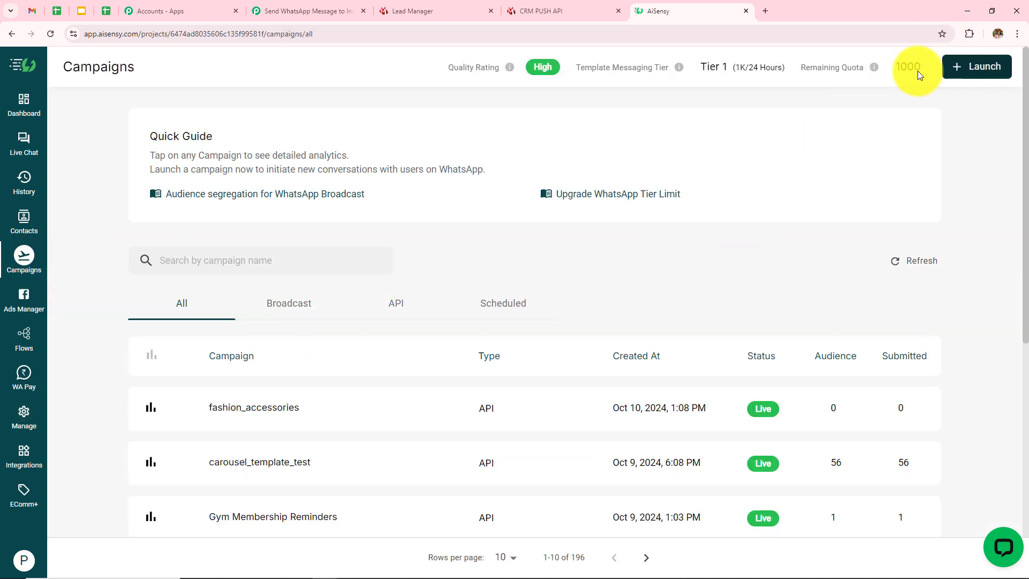
- Create and set live the API campaign fashion_accessories1 using the fashion_accessories1 template, and copy its name
click(974, 67)
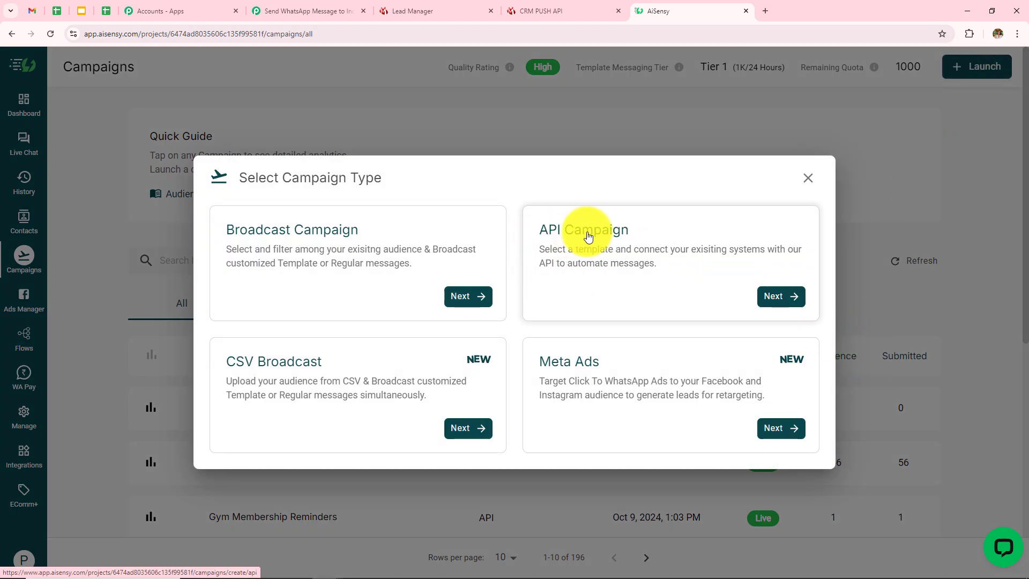
click(769, 296)
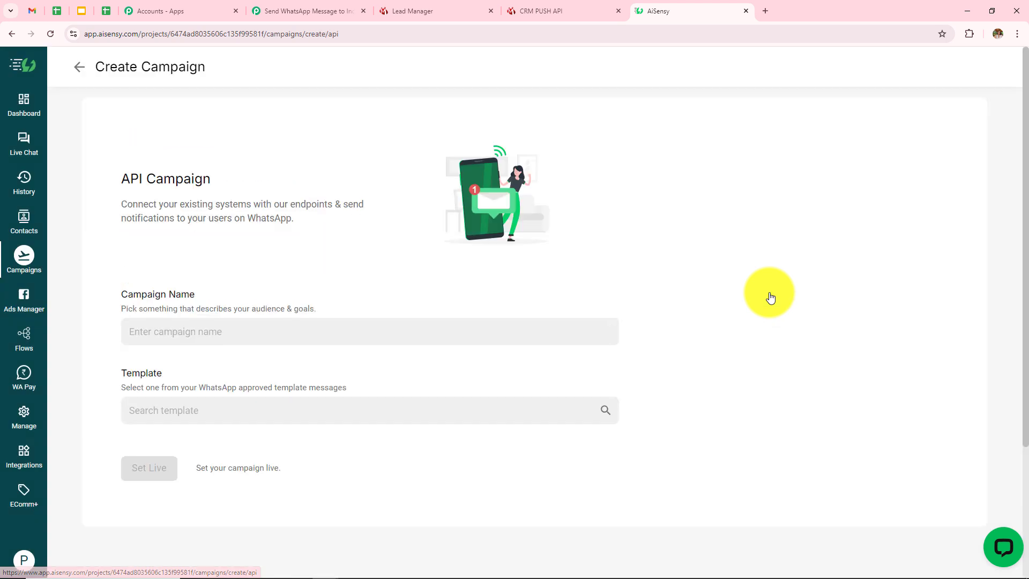
click(234, 324)
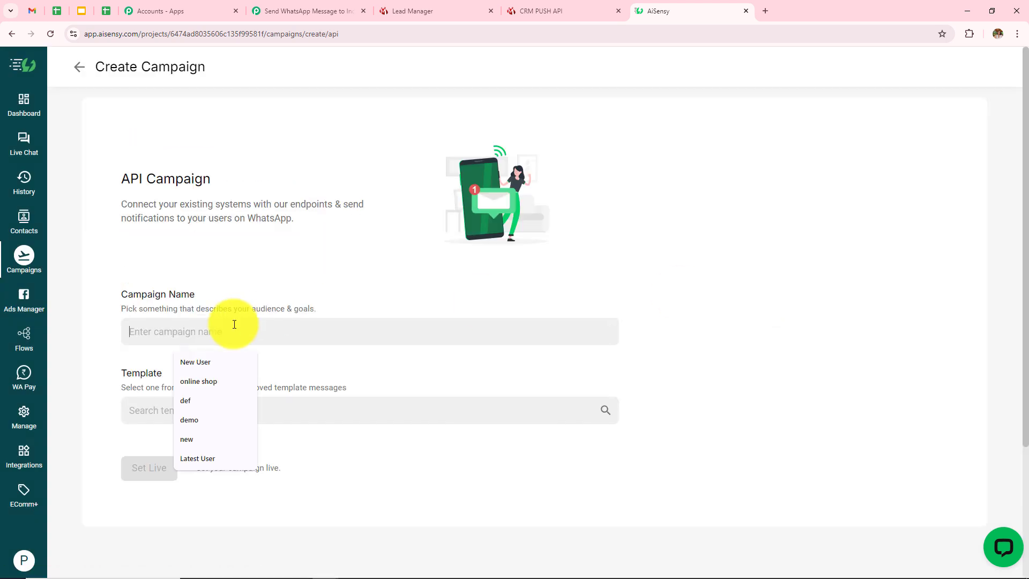
text(fashion_accessories1)
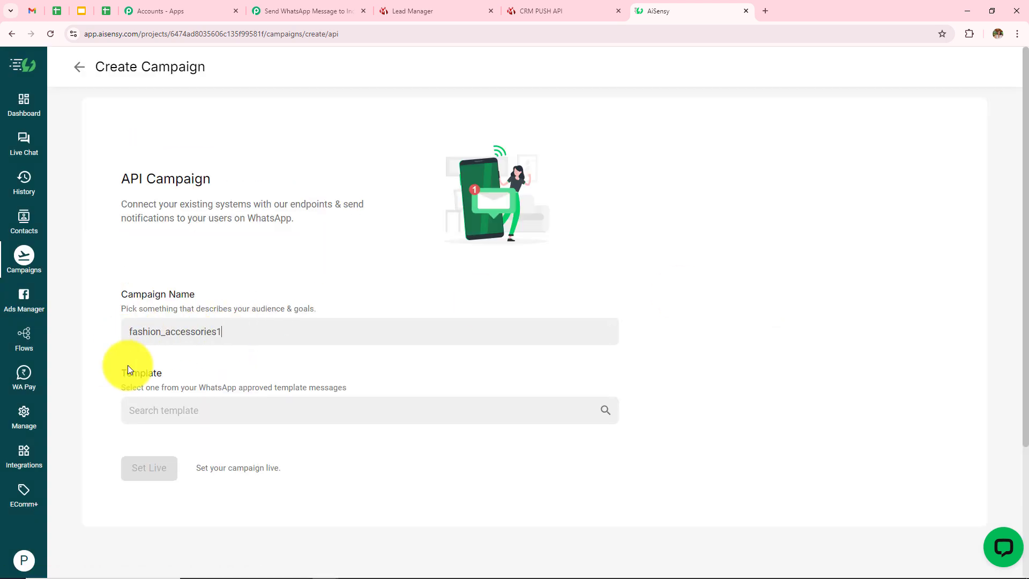
click(194, 409)
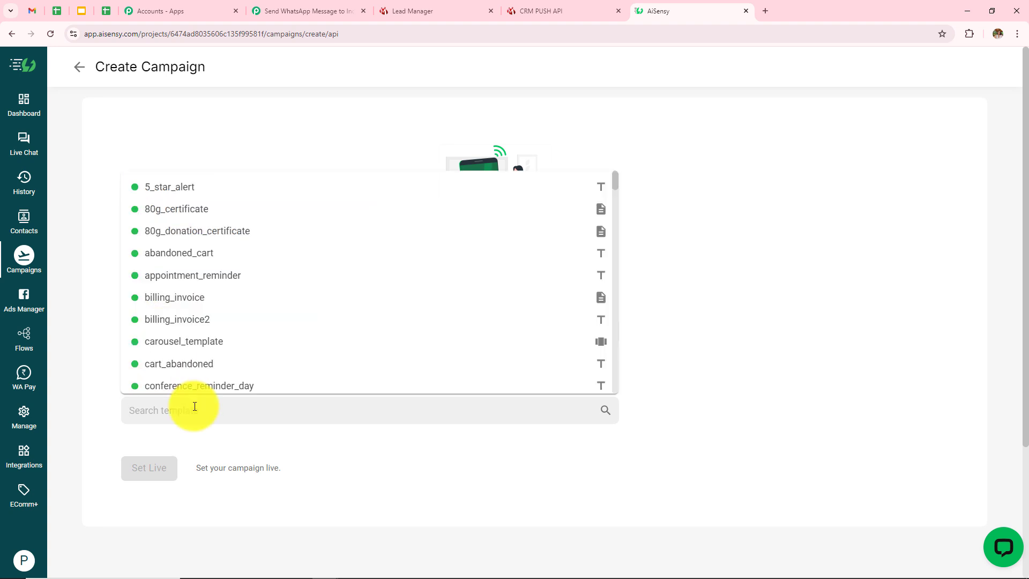
text(fas)
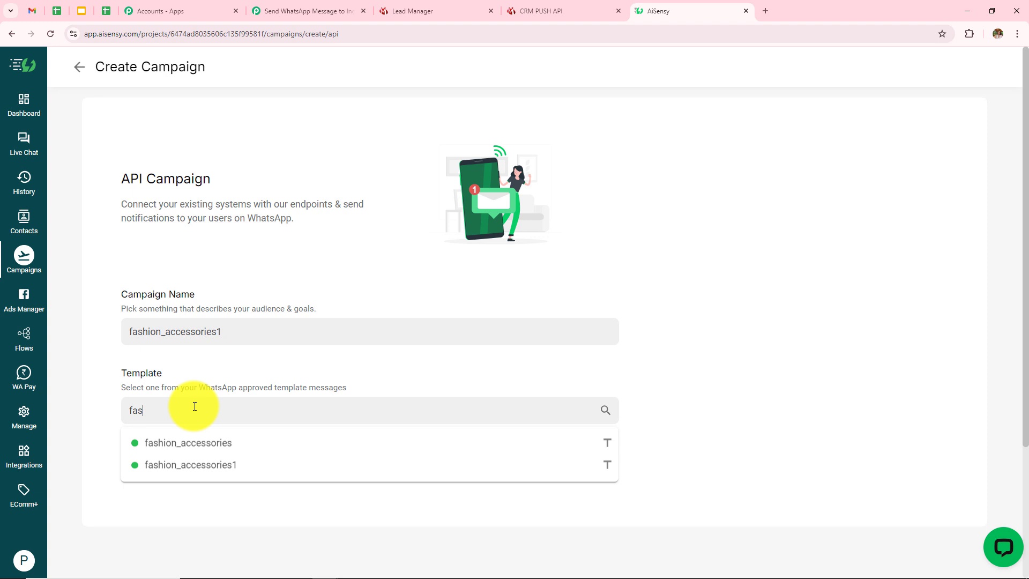
click(202, 465)
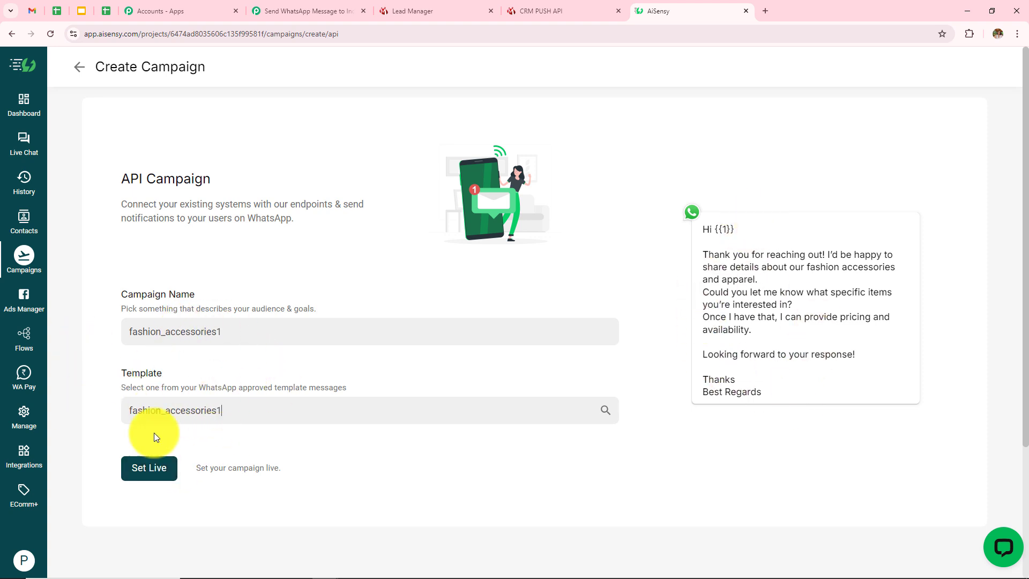
click(129, 464)
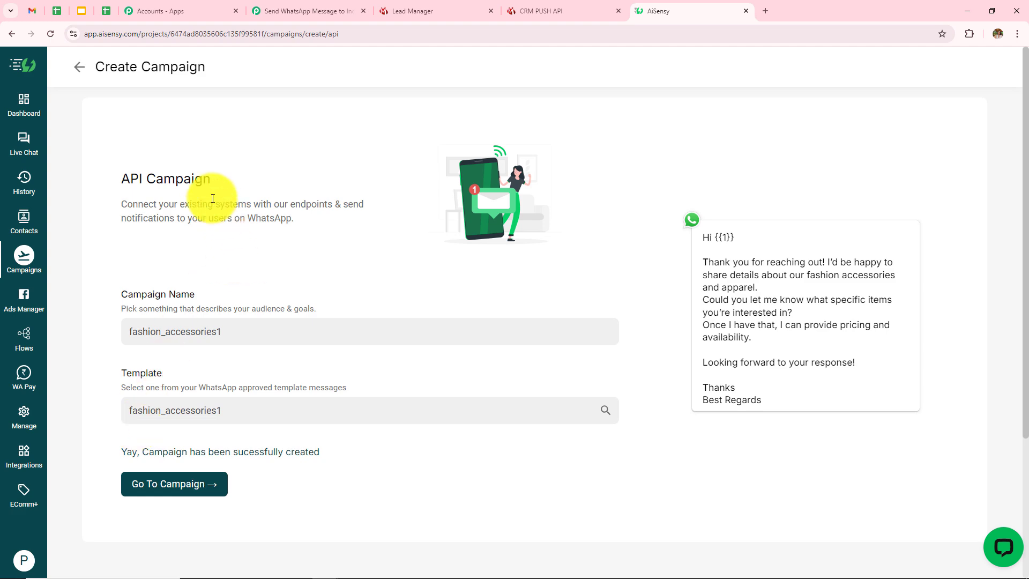
click(11, 34)
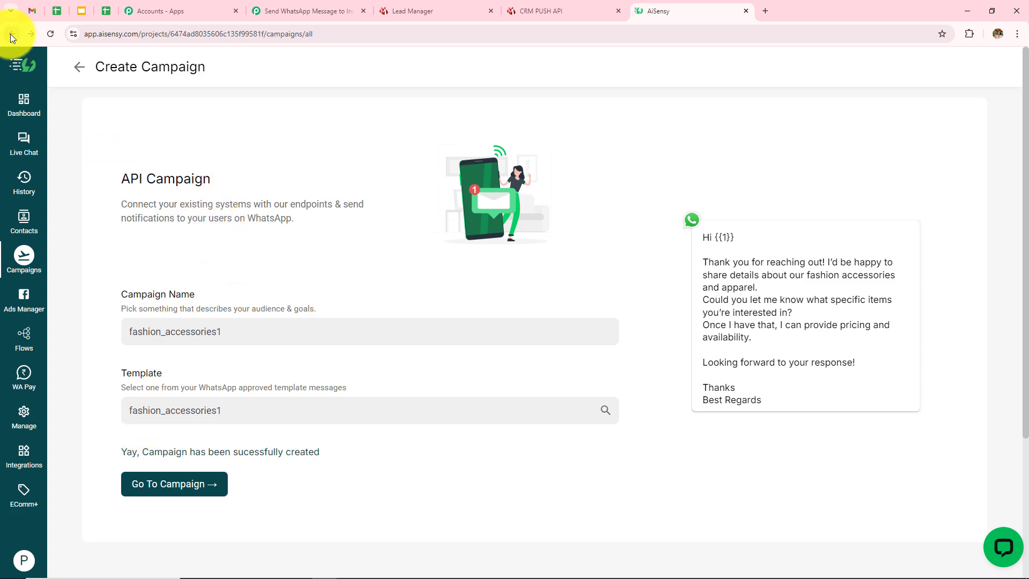
click(268, 400)
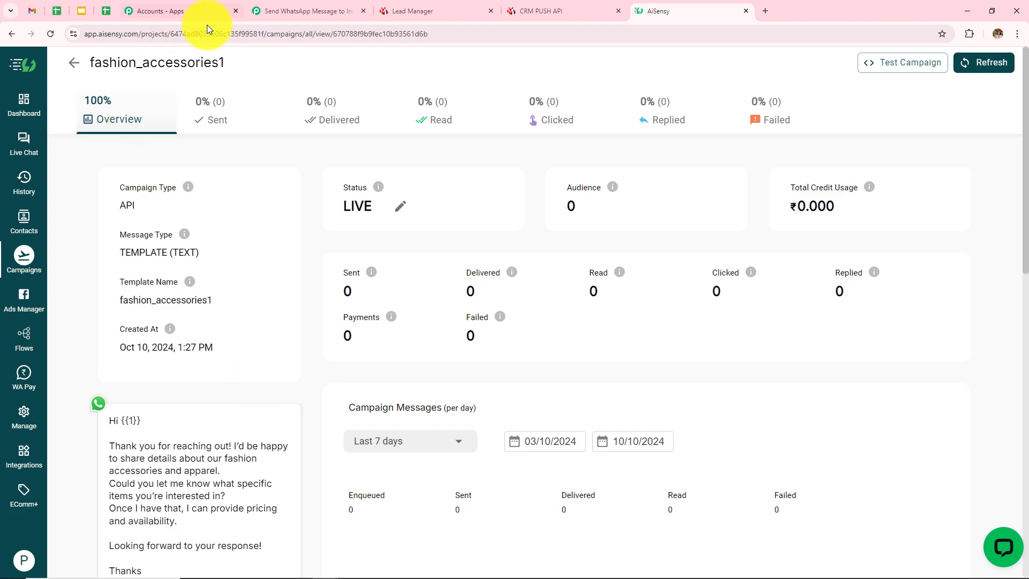
drag(223, 60, 69, 65)
key(ctrl+c)
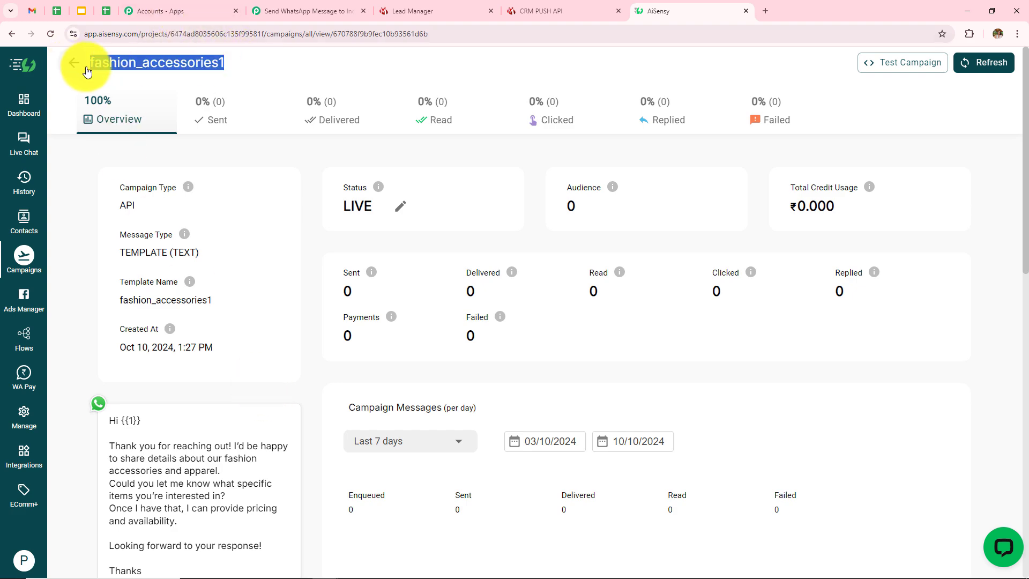
- Paste fashion_accessories1 into the AiSensy action's Campaign Name field
click(323, 14)
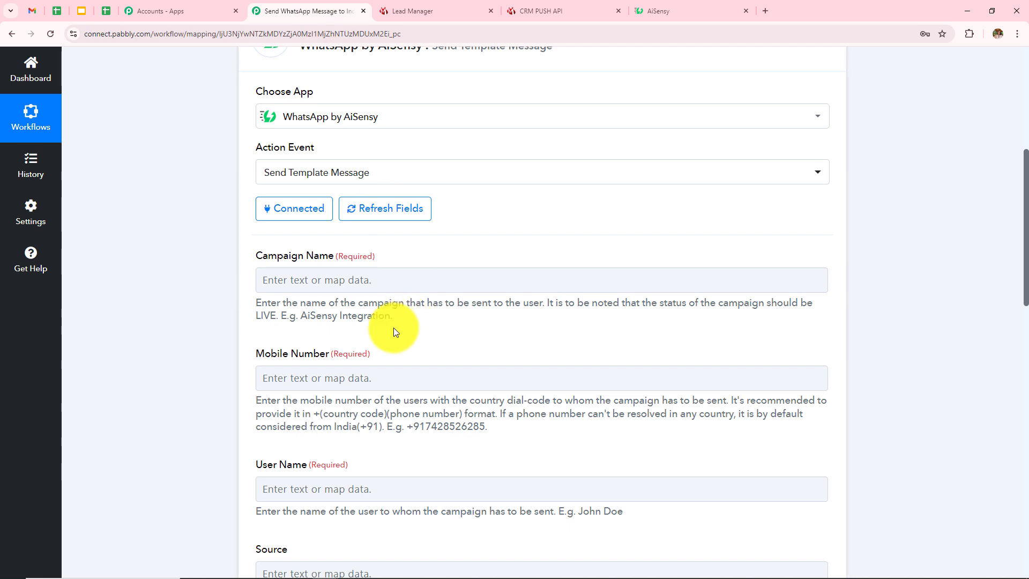
click(359, 284)
key(ctrl+v)
scroll(450, 340, down, 2)
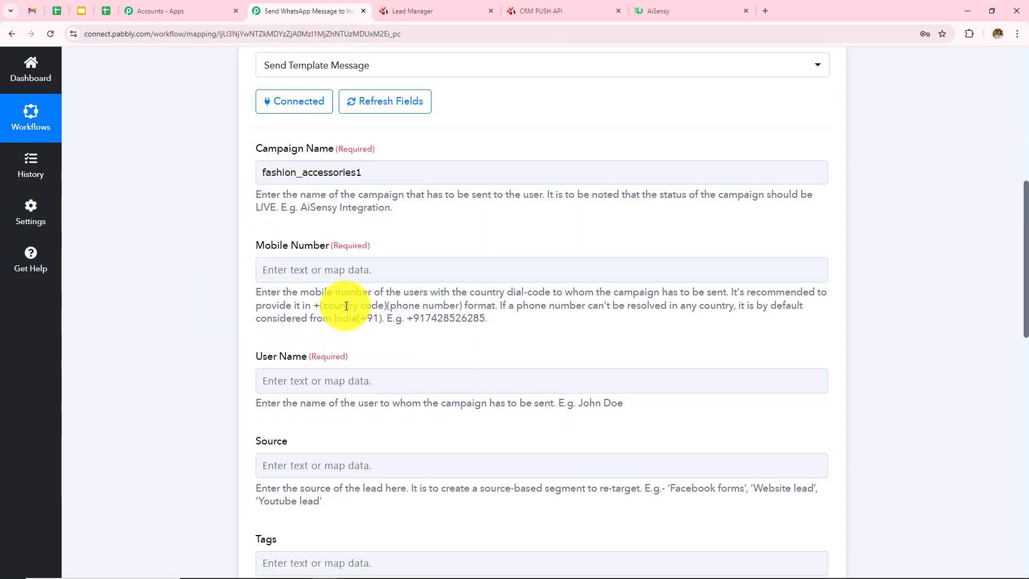
- Map the IndiaMART lead's RESPONSE SENDER MOBILE into Mobile Number
click(328, 266)
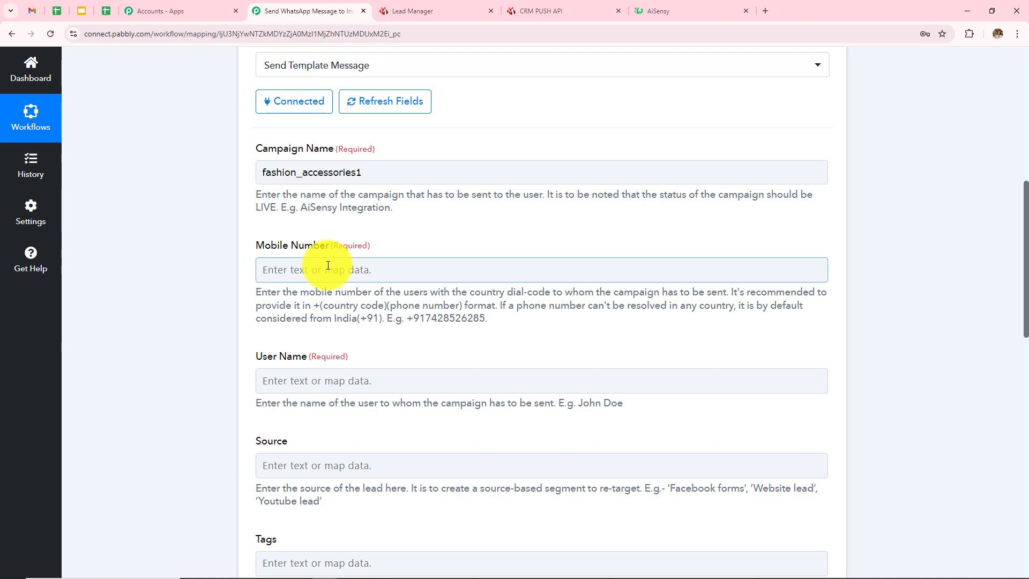
scroll(329, 264, up, 9)
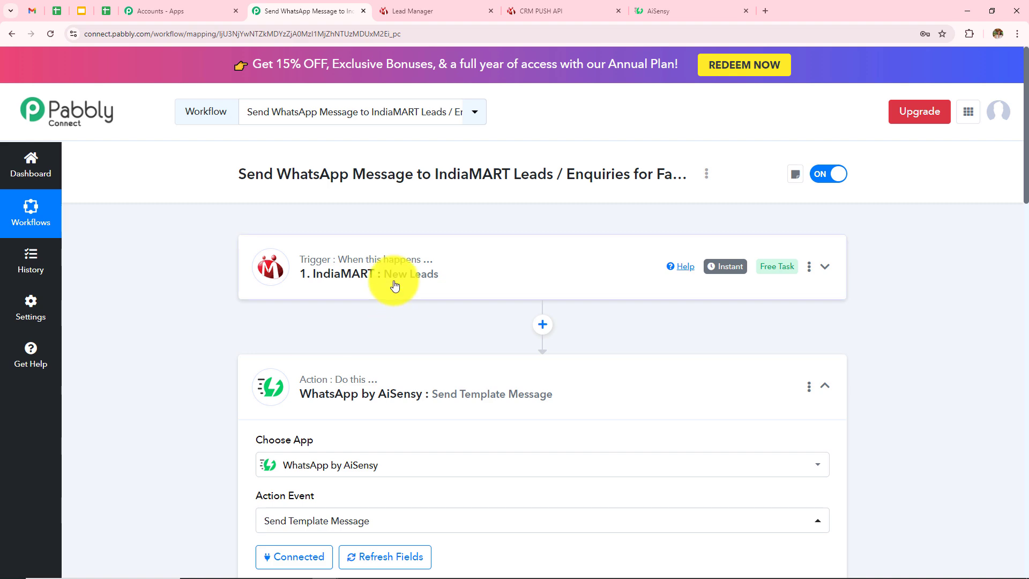
scroll(395, 280, down, 8)
click(320, 294)
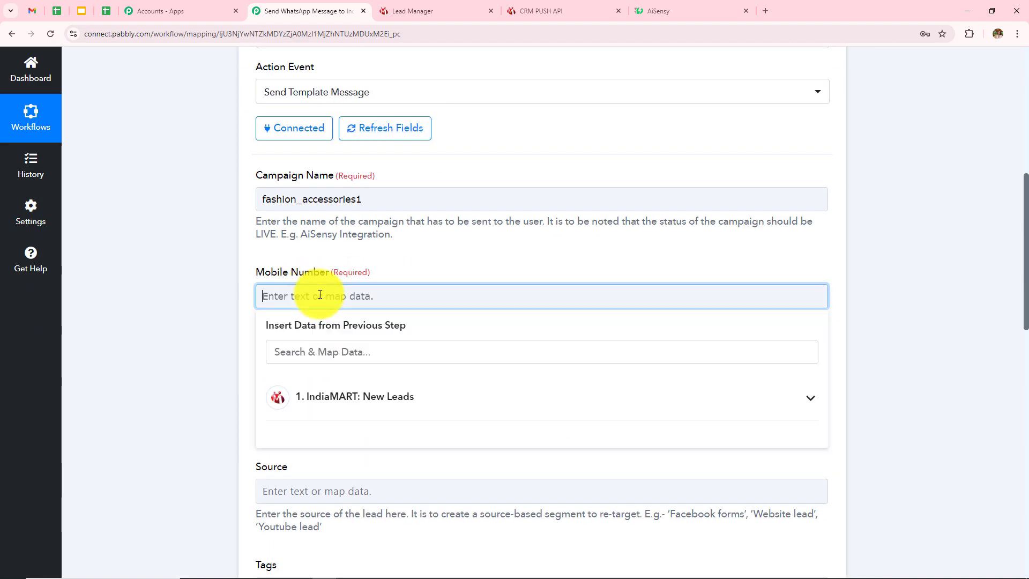
click(425, 410)
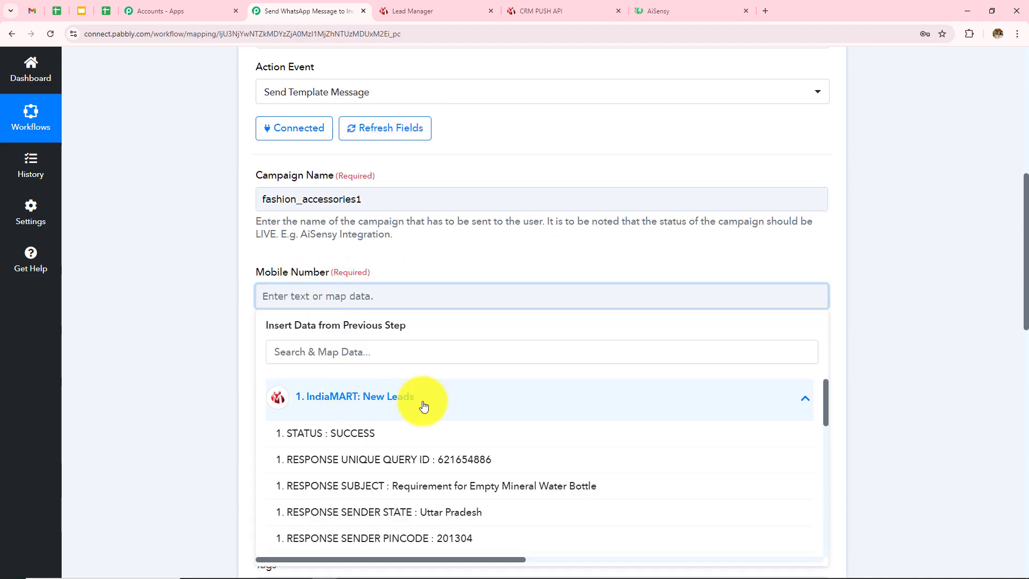
scroll(468, 490, down, 2)
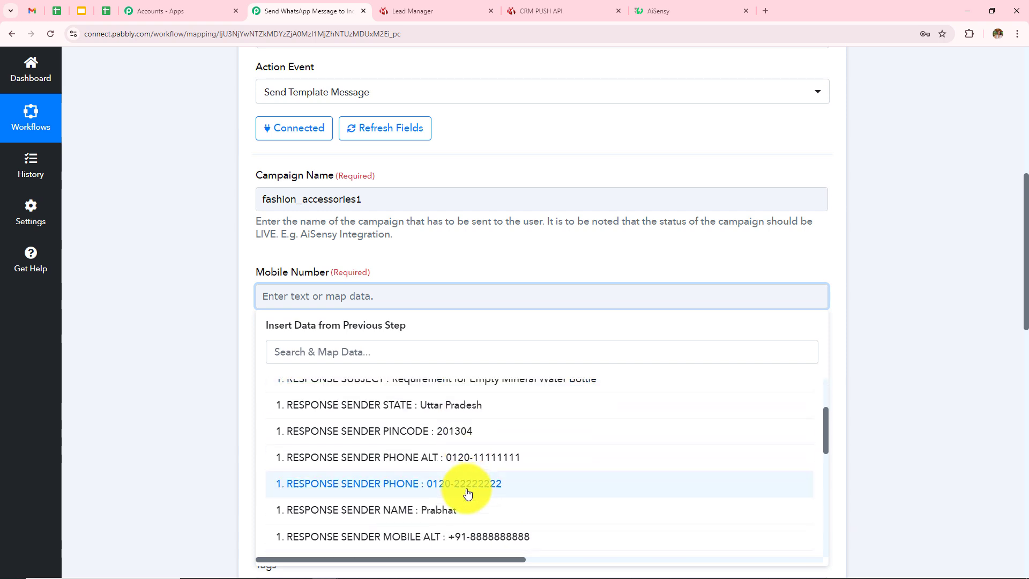
scroll(467, 492, down, 1)
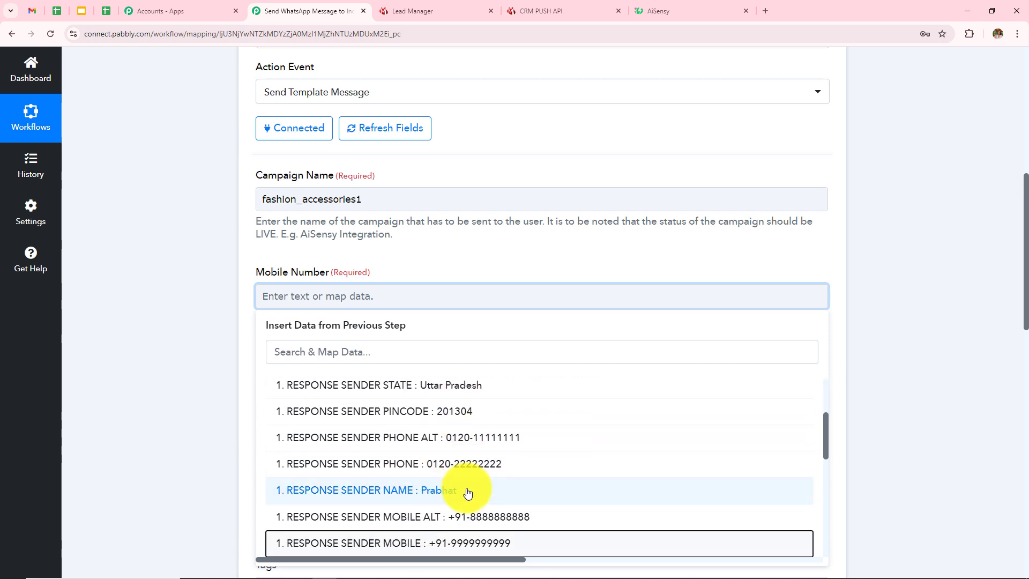
click(489, 552)
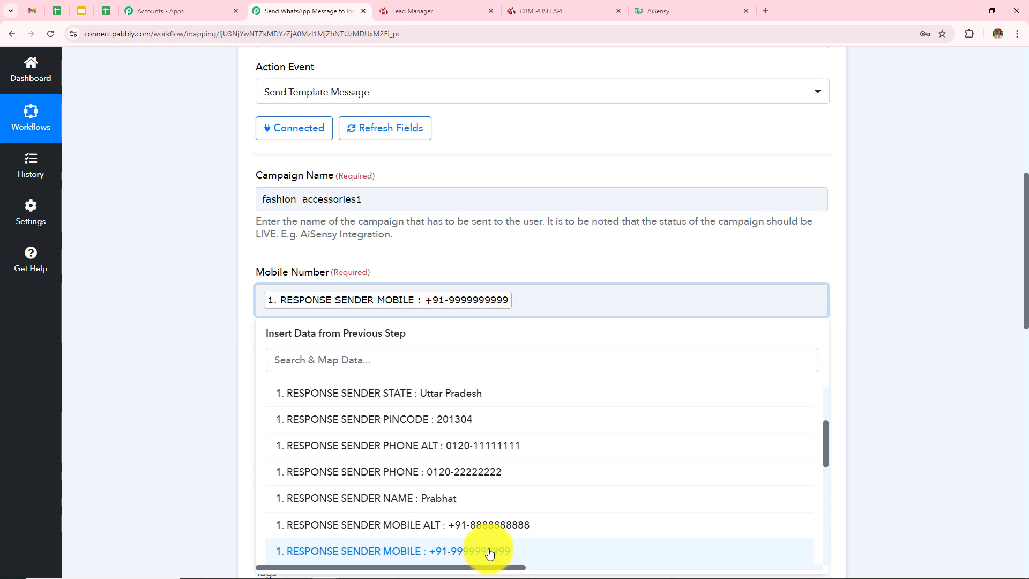
click(153, 434)
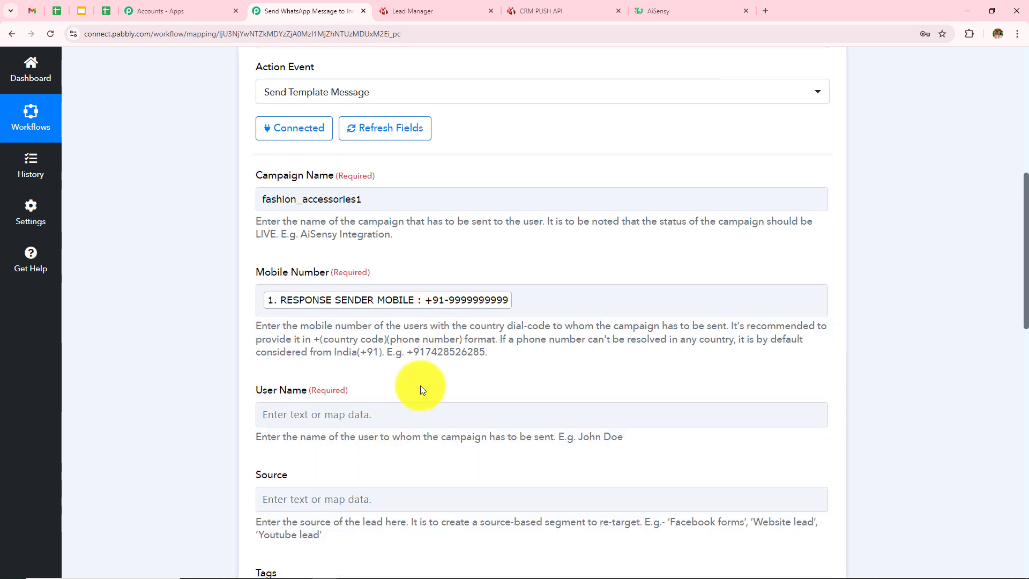
- Map the lead's RESPONSE SENDER NAME into the User Name field
scroll(409, 383, down, 1)
click(377, 361)
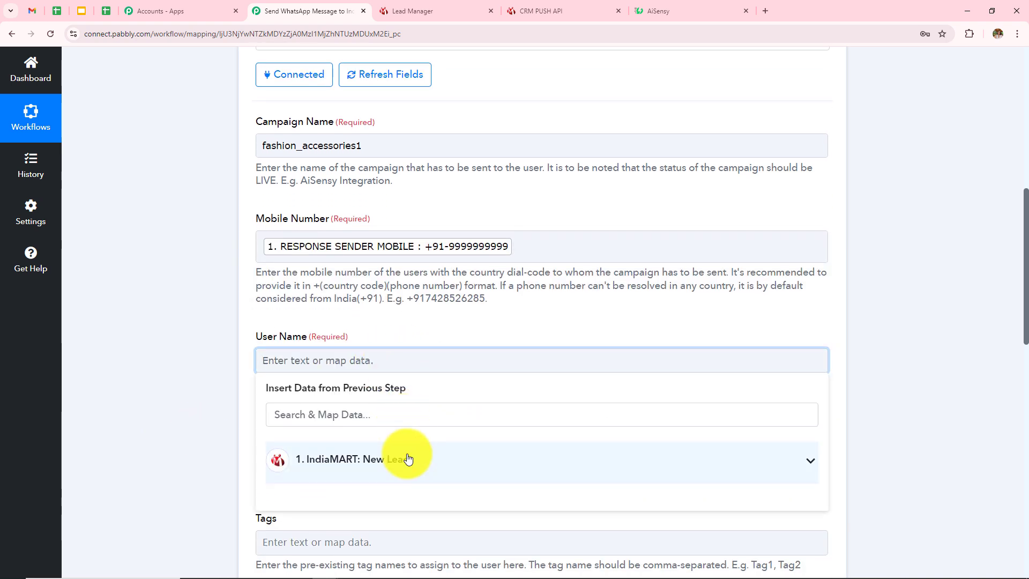
click(406, 455)
scroll(501, 366, down, 2)
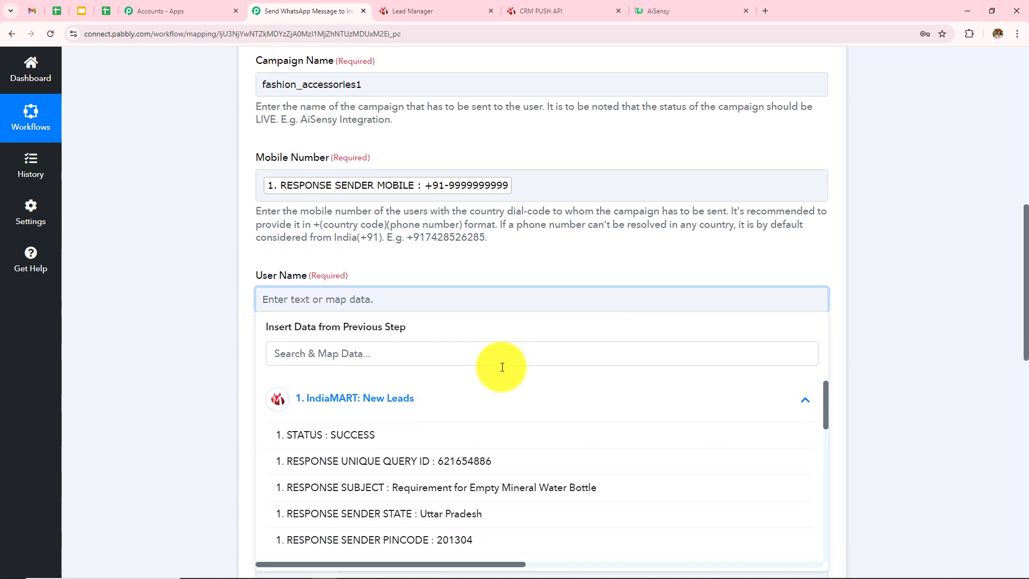
scroll(489, 466, down, 1)
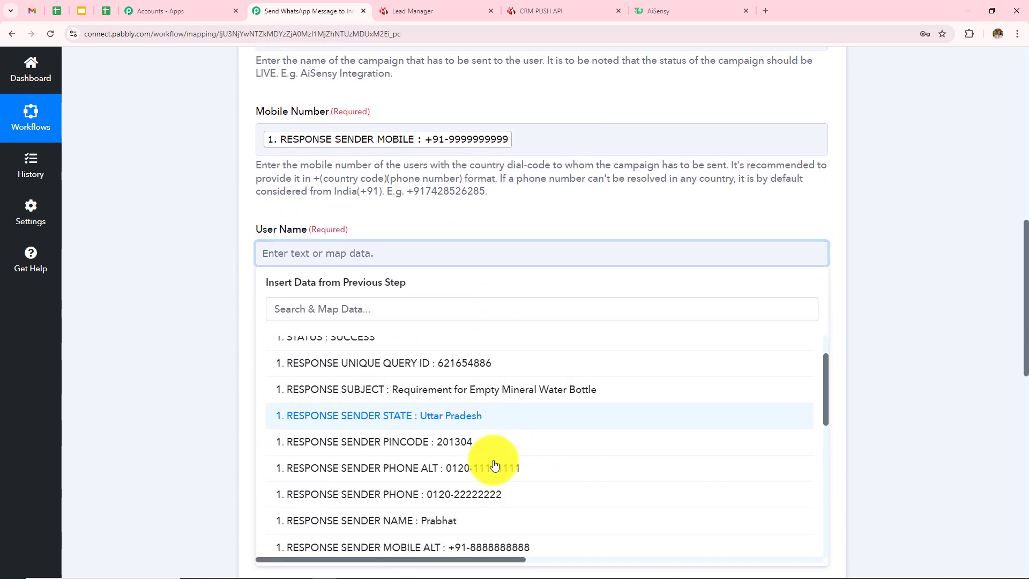
click(471, 521)
click(165, 313)
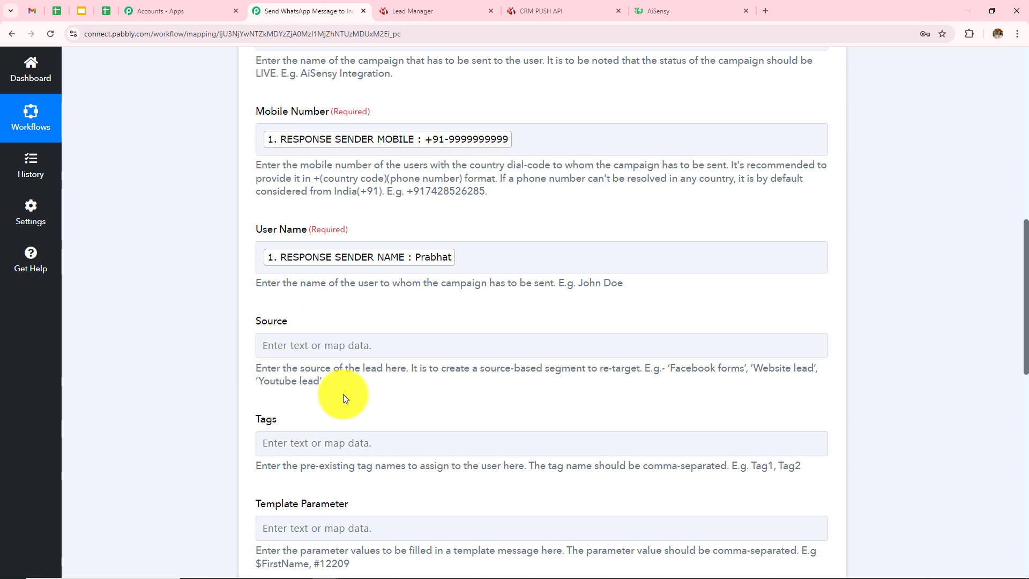
- Map the lead's RESPONSE SENDER NAME into the Template Parameter field
scroll(339, 395, down, 1)
click(375, 385)
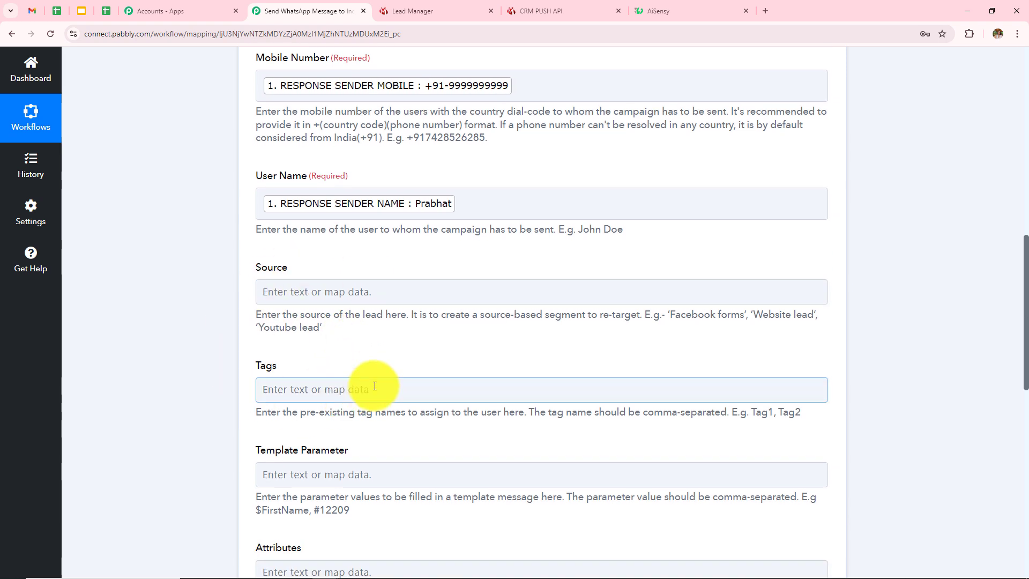
scroll(374, 385, down, 1)
scroll(393, 396, up, 1)
scroll(322, 278, down, 3)
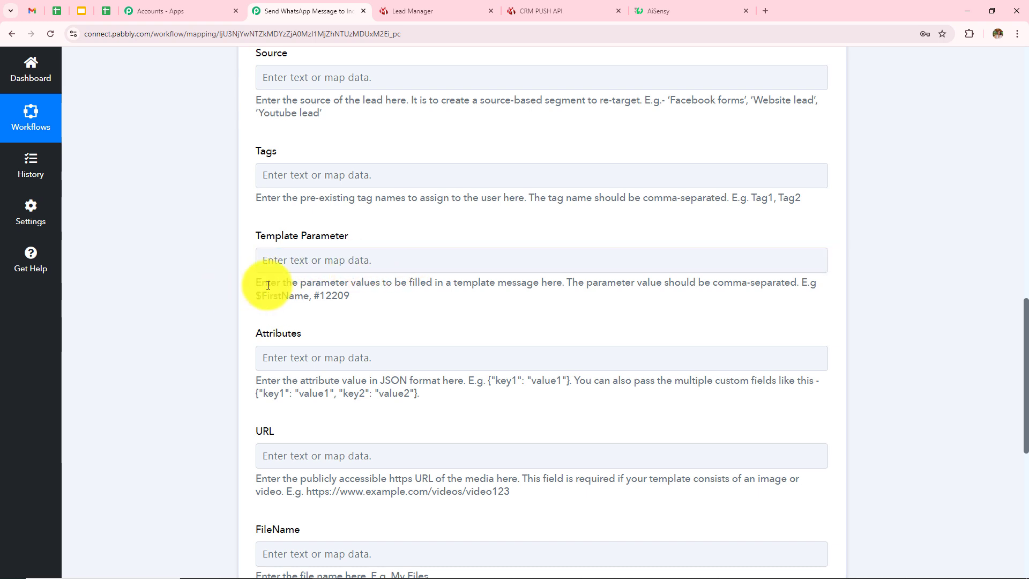
drag(277, 284, 763, 292)
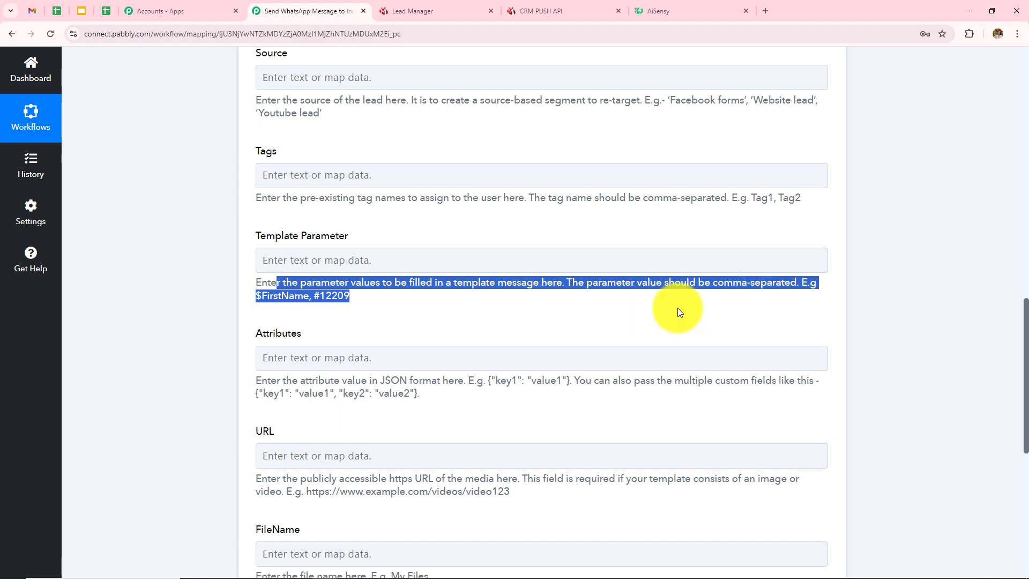
click(318, 296)
scroll(257, 229, up, 5)
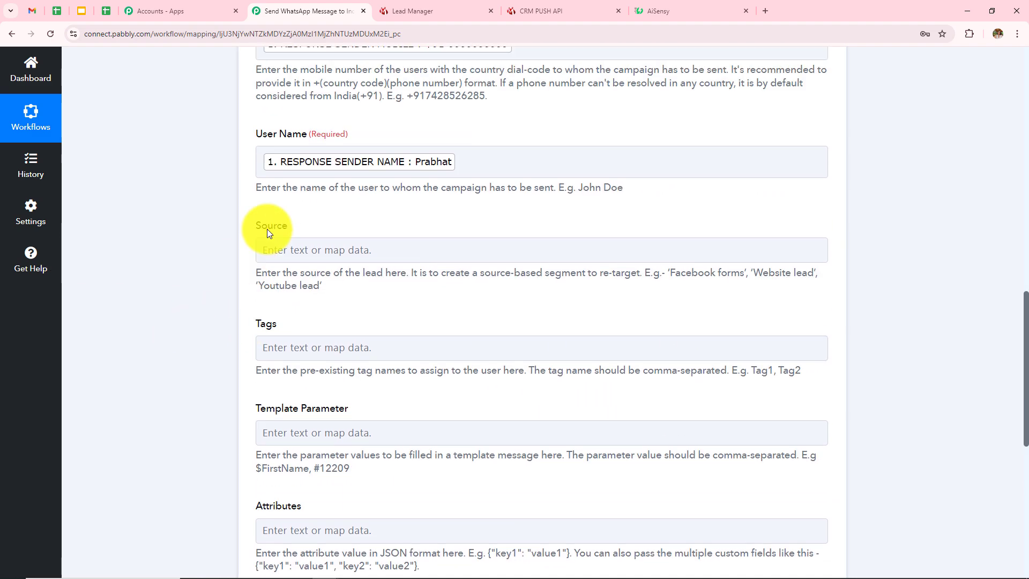
click(703, 2)
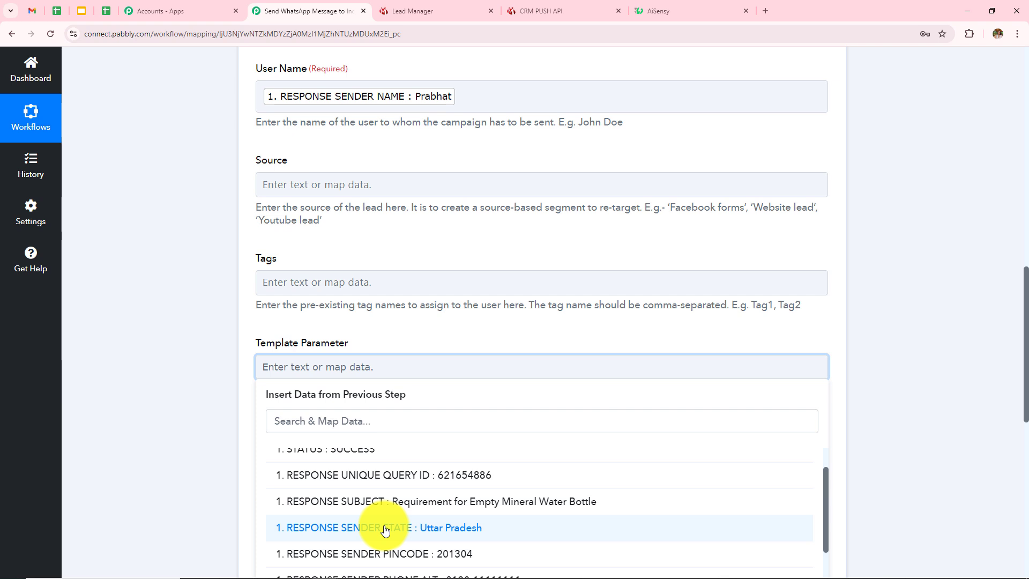
scroll(385, 530, down, 2)
click(385, 530)
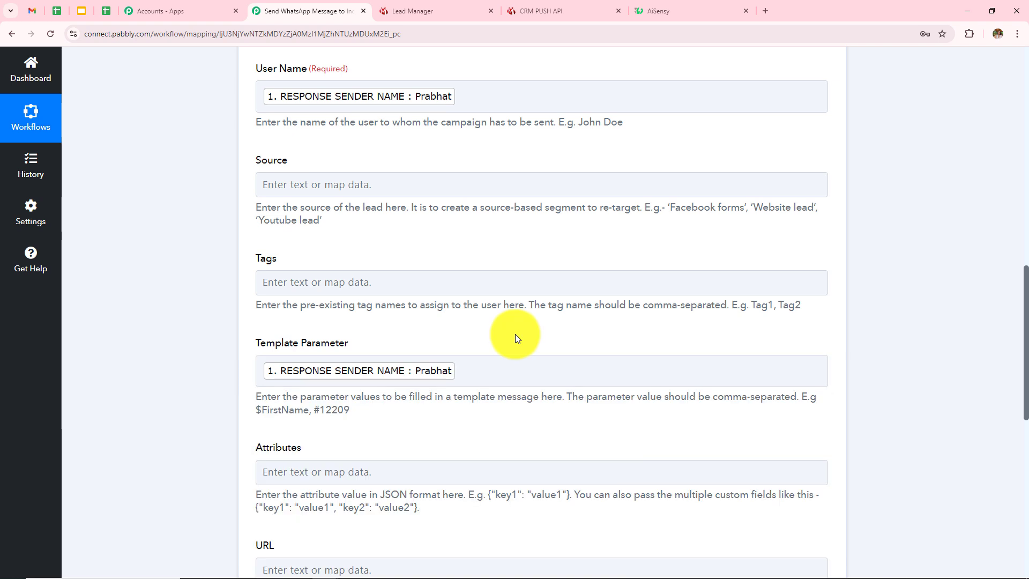
click(466, 372)
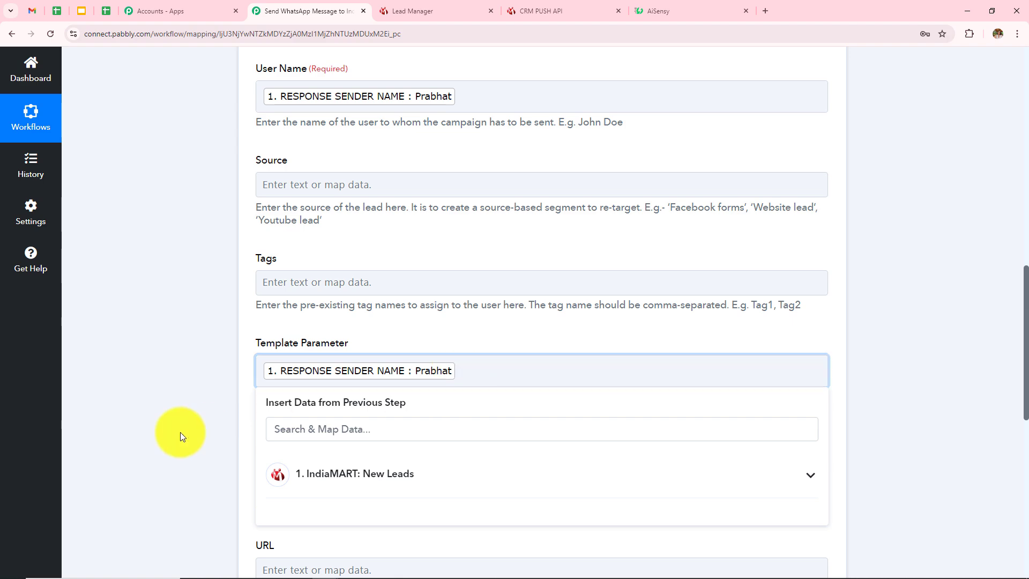
click(213, 409)
scroll(452, 360, down, 5)
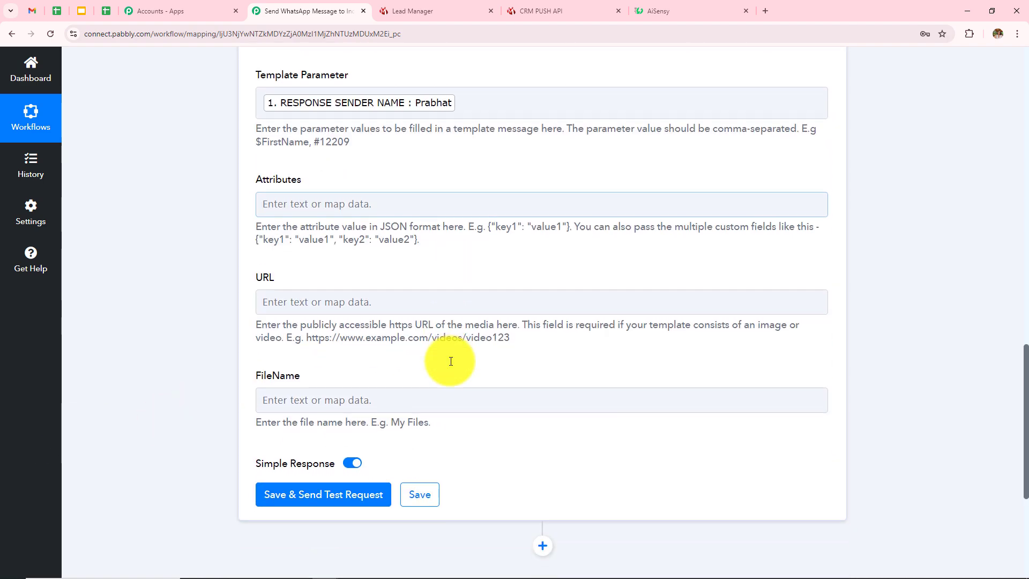
click(527, 312)
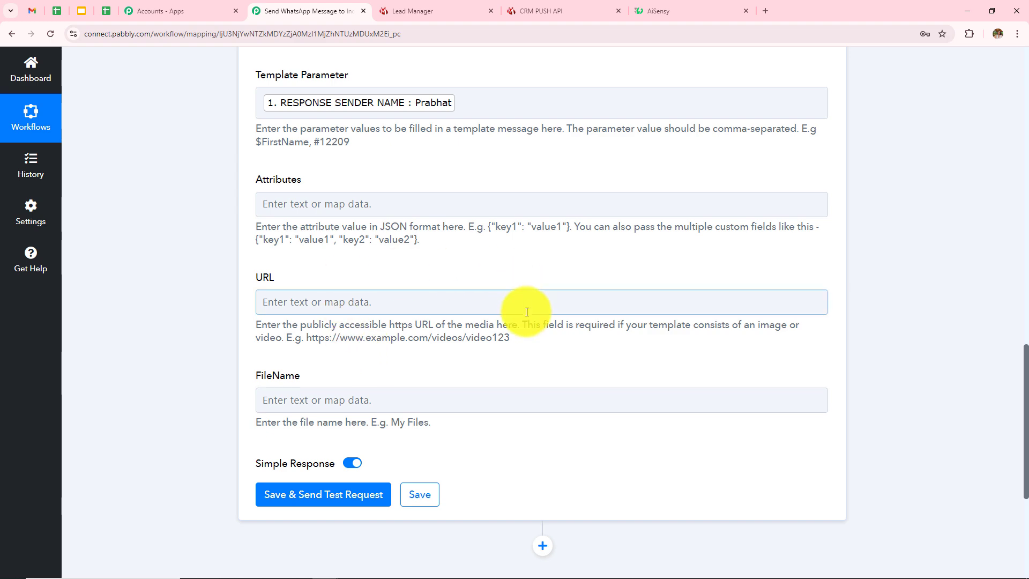
scroll(526, 312, up, 8)
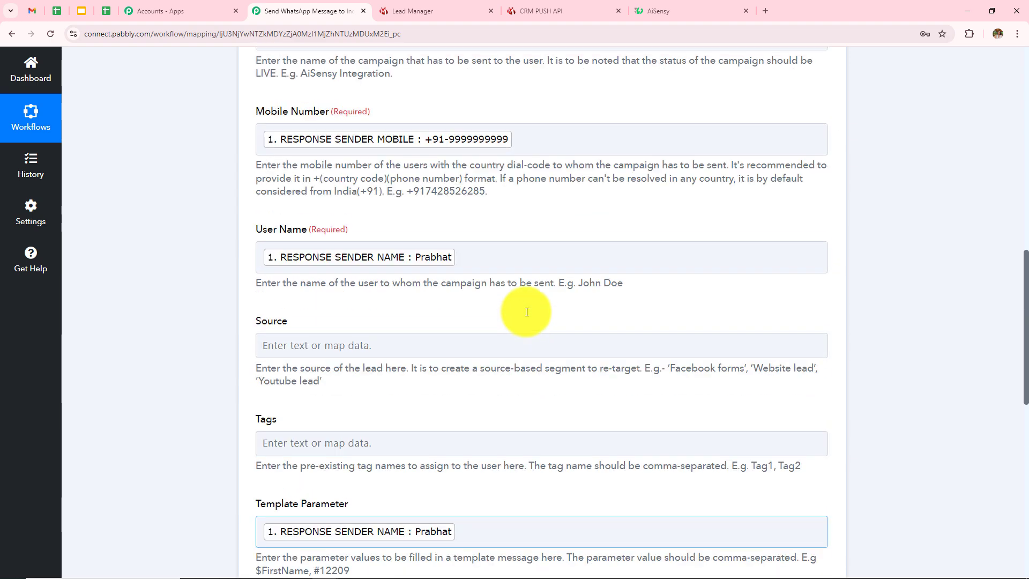
scroll(527, 312, up, 5)
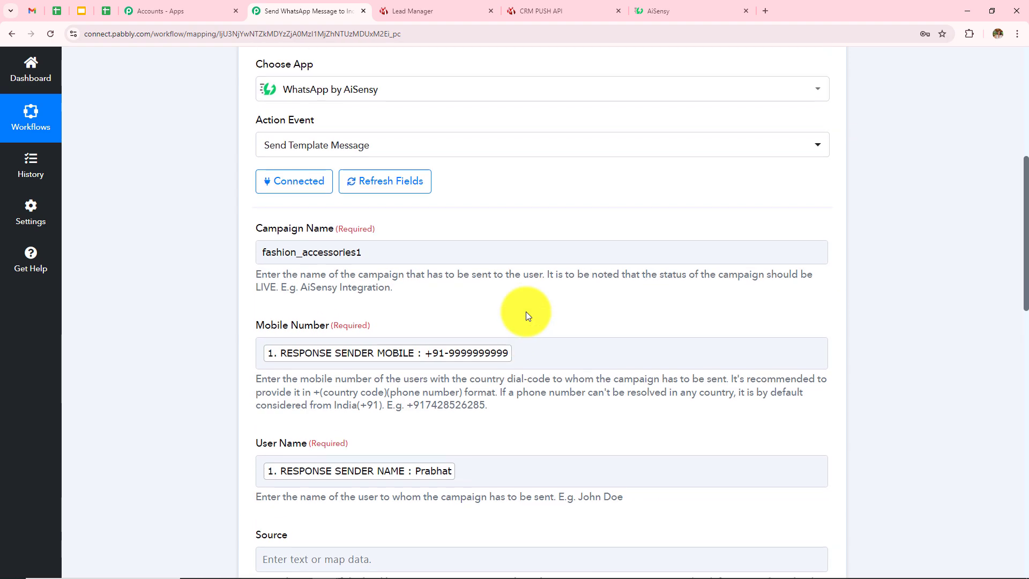
scroll(526, 311, down, 5)
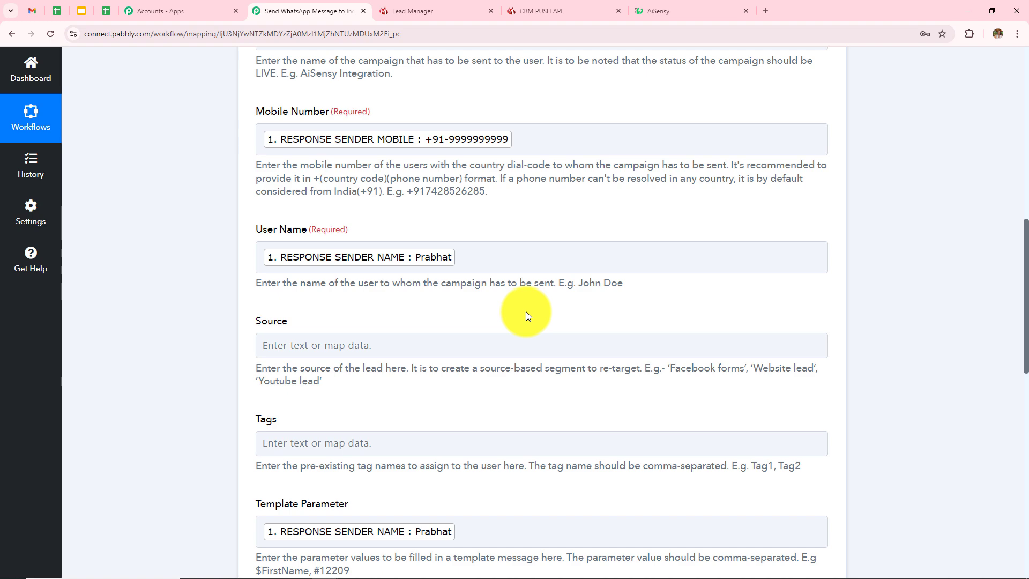
scroll(526, 311, down, 4)
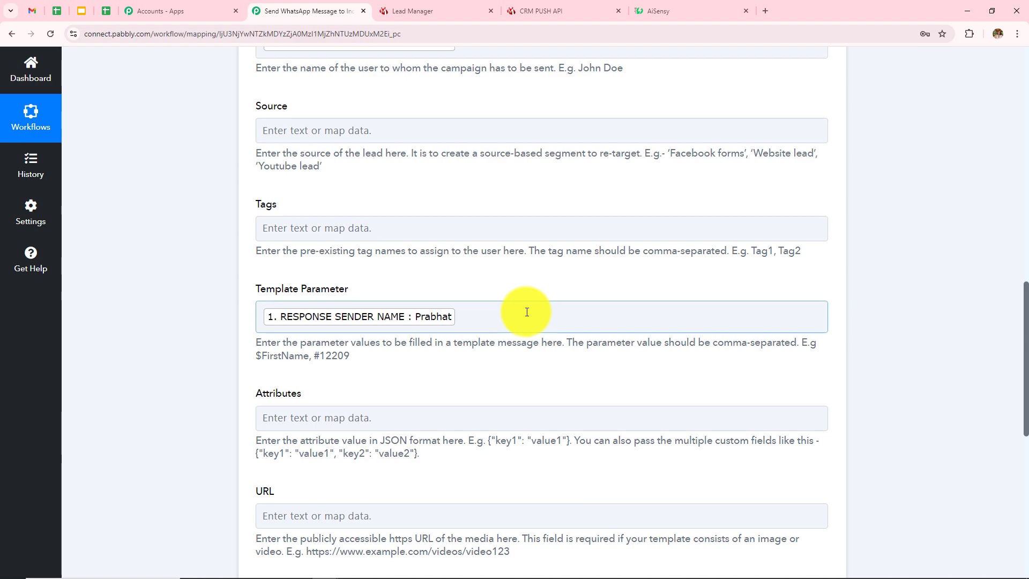
scroll(526, 312, down, 5)
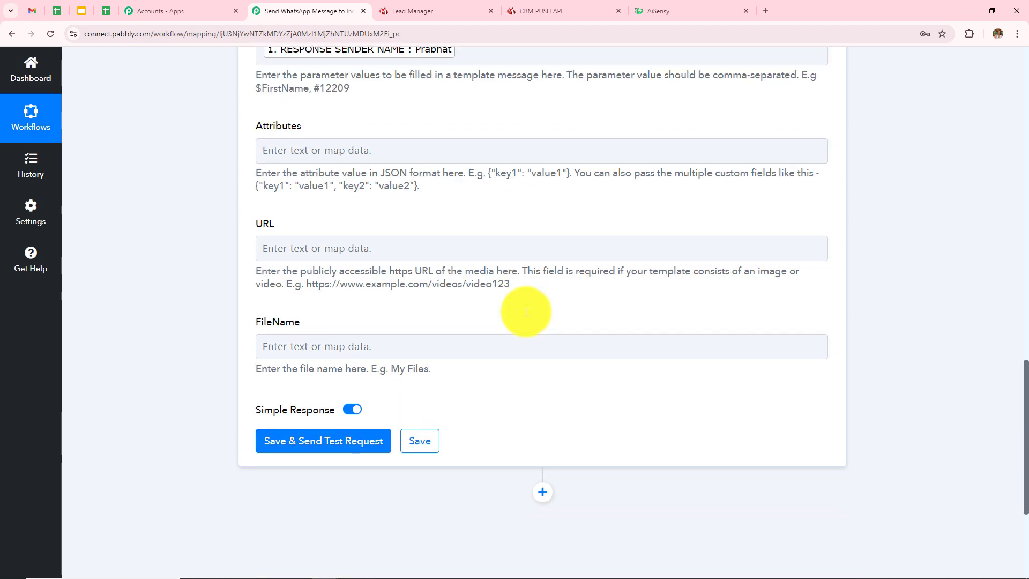
scroll(526, 312, up, 8)
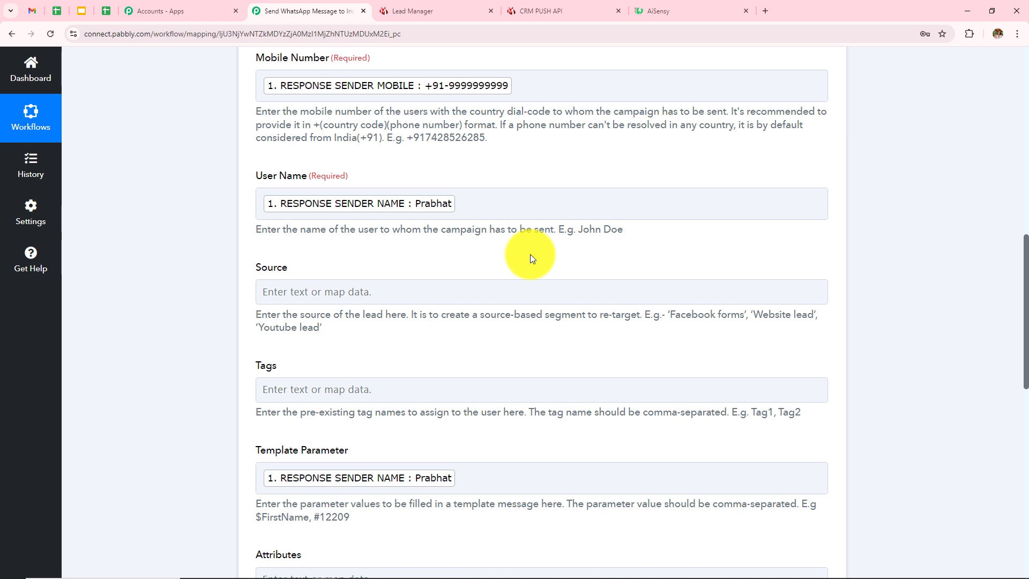
- Replace the mapped mobile token in Mobile Number with a test phone number
scroll(529, 254, up, 4)
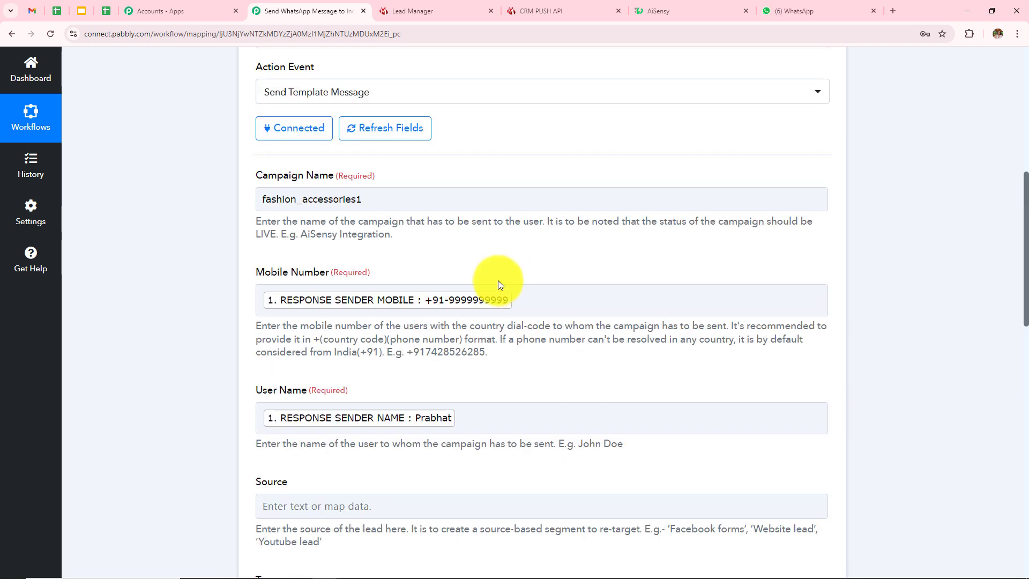
click(538, 299)
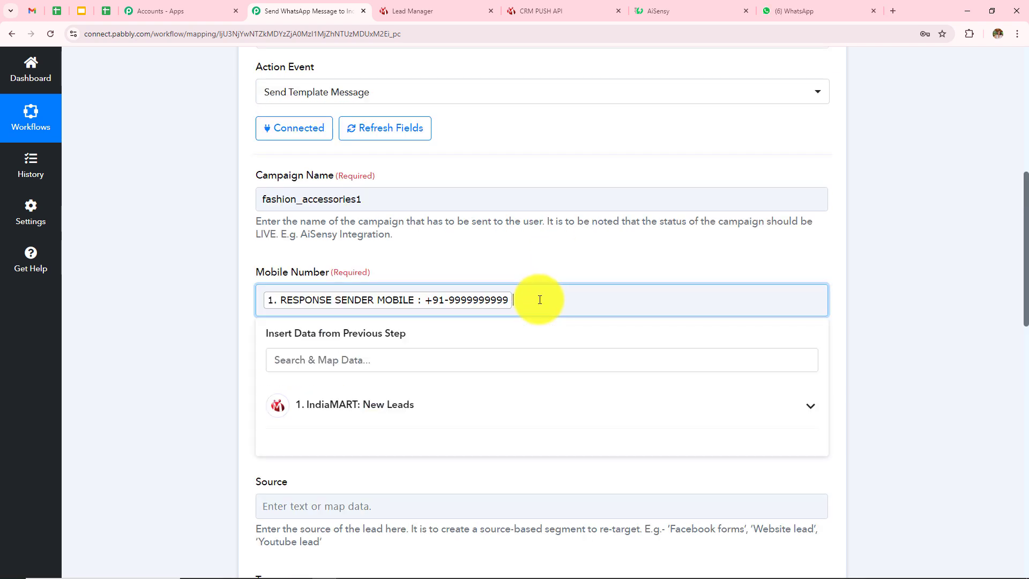
key(BackSpace)
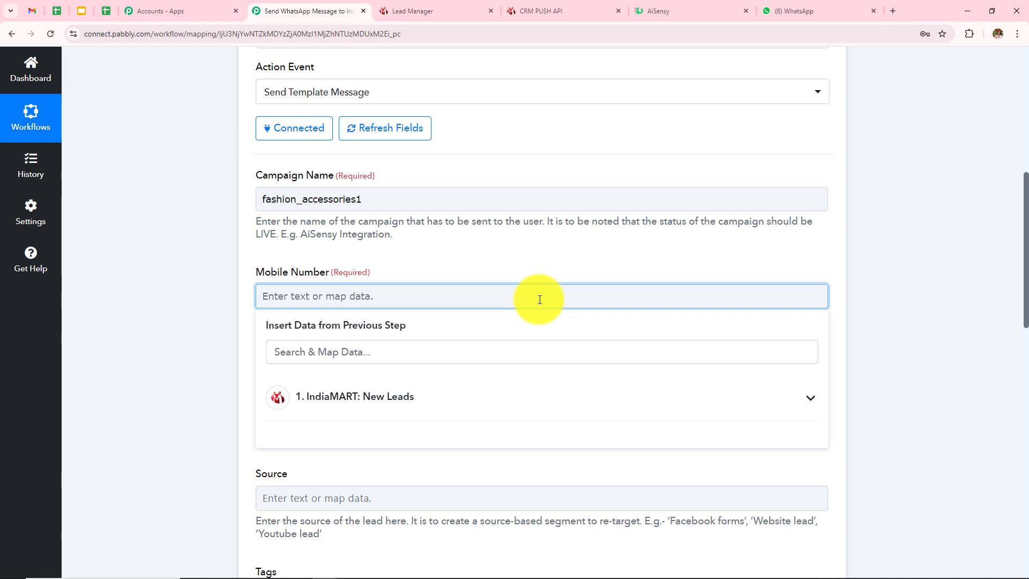
text(+9178)
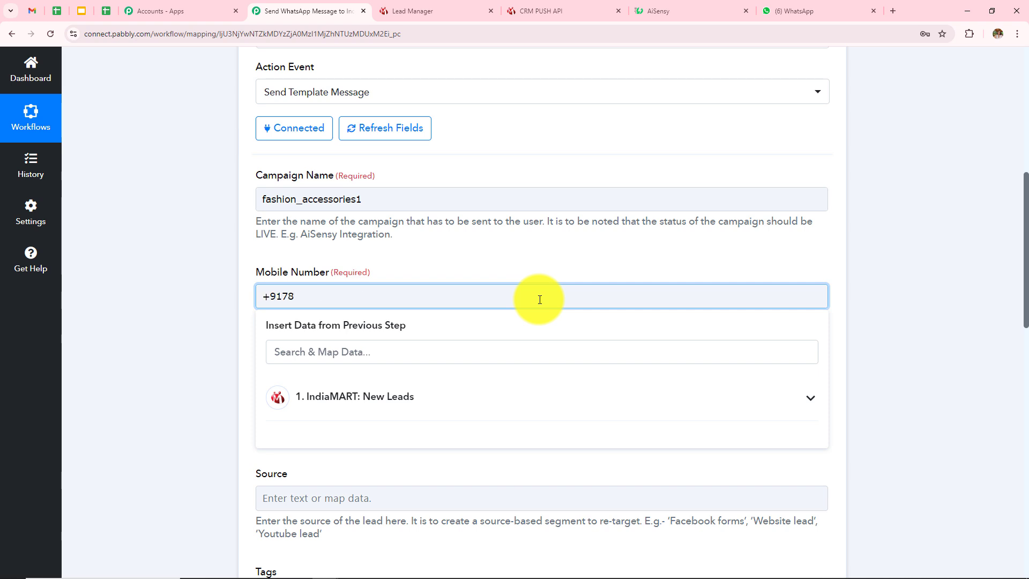
- Save and send a test request, confirming the response shows Success true
scroll(561, 289, down, 10)
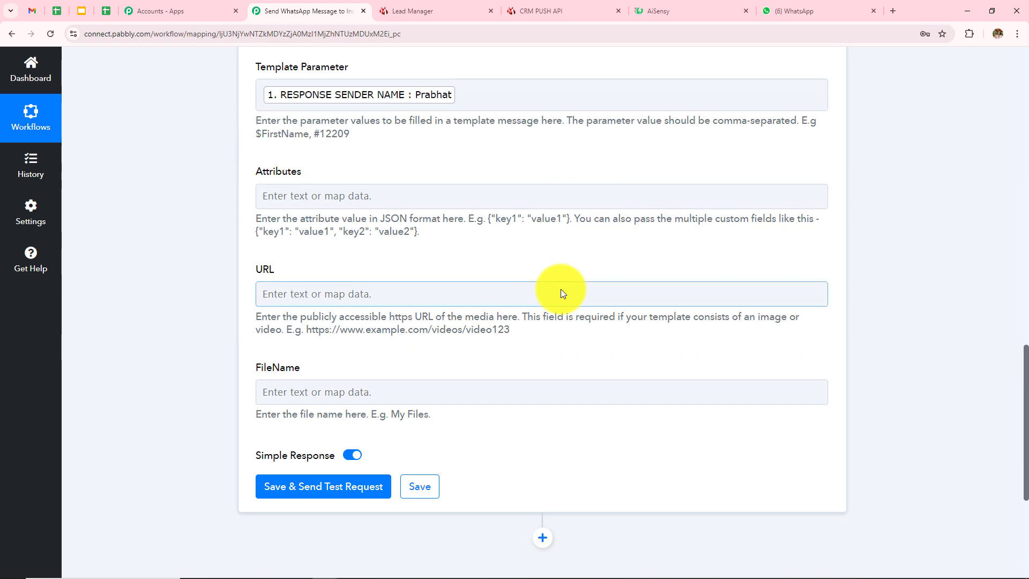
scroll(561, 293, down, 2)
click(320, 379)
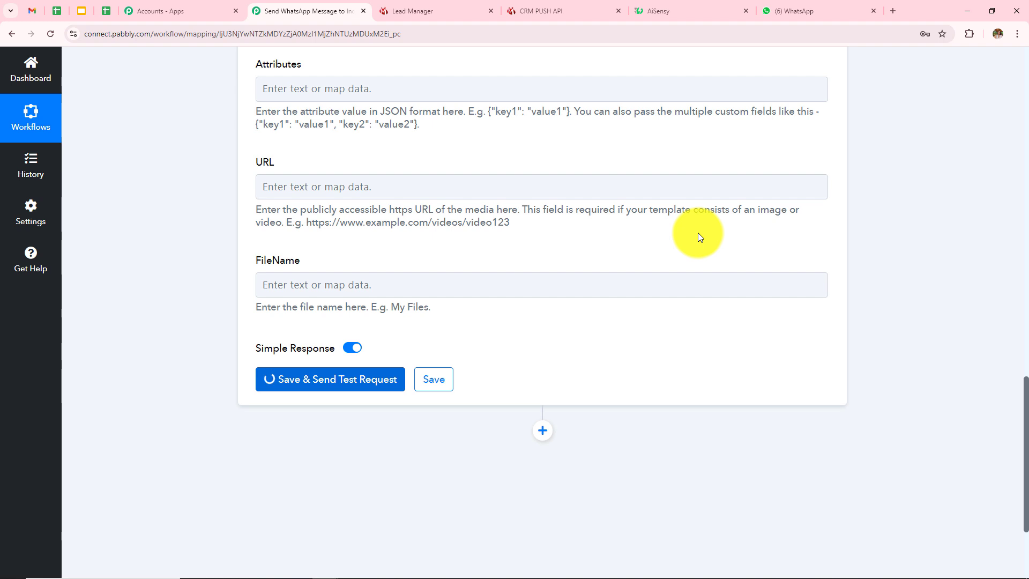
scroll(696, 233, down, 4)
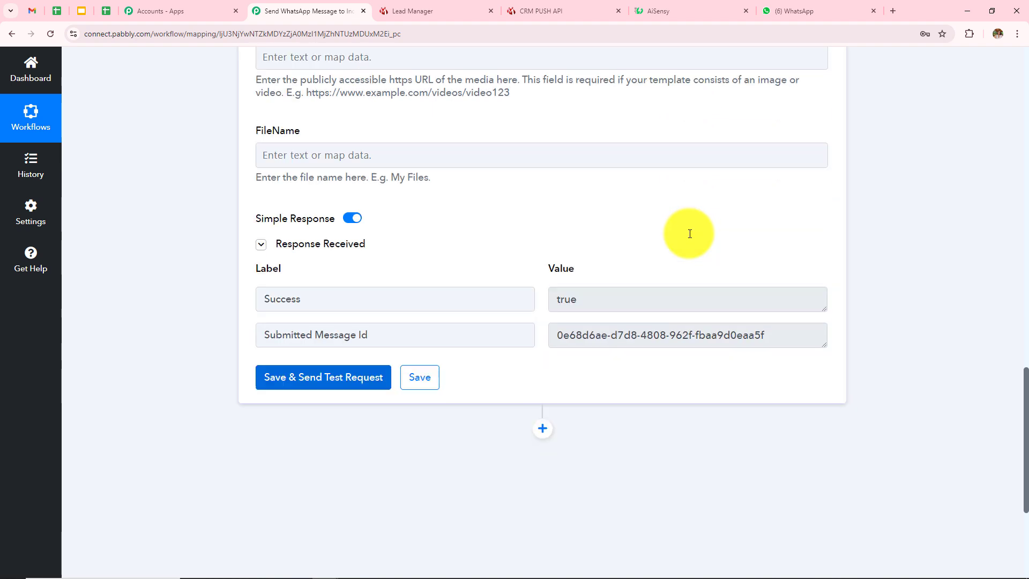
drag(609, 215, 500, 220)
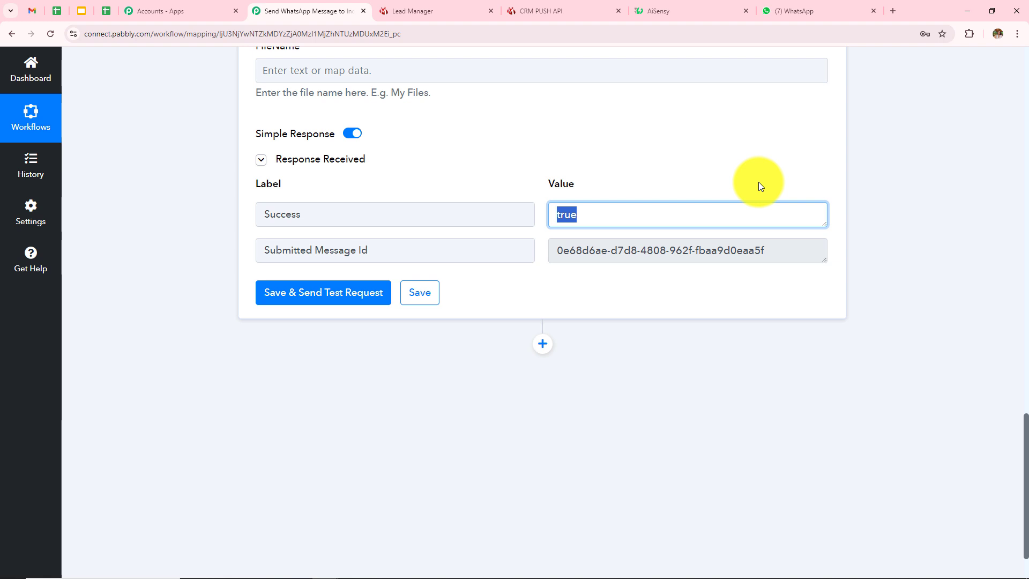
click(809, 10)
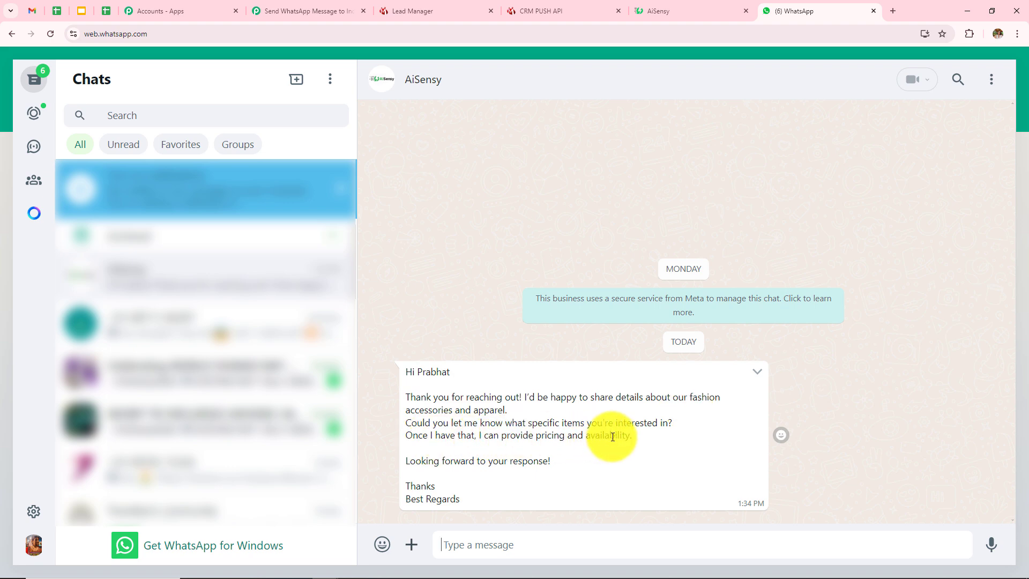
- Check the received fashion accessories message greeting the lead by name, then go back to Pabbly
drag(404, 372, 515, 499)
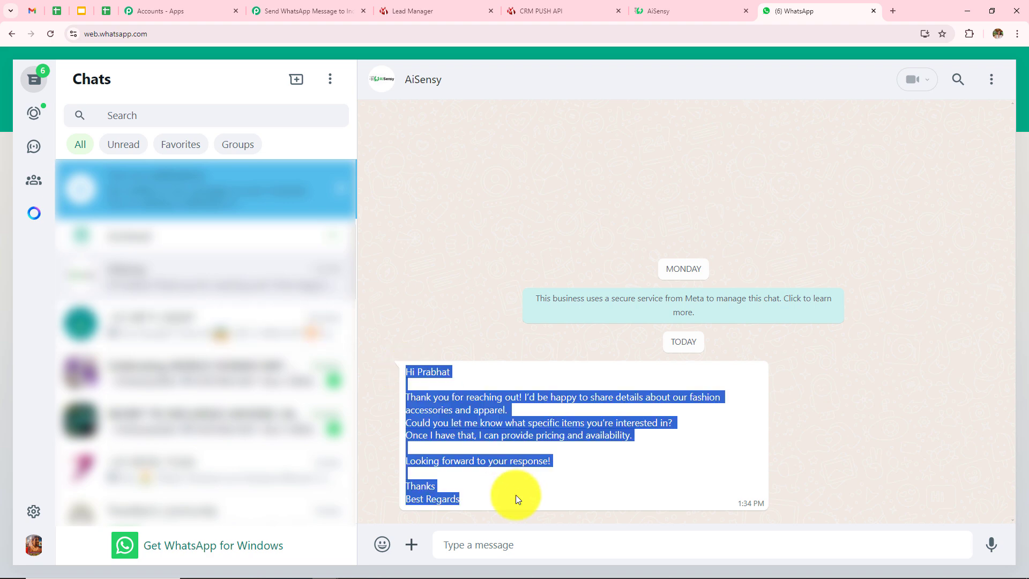
click(471, 340)
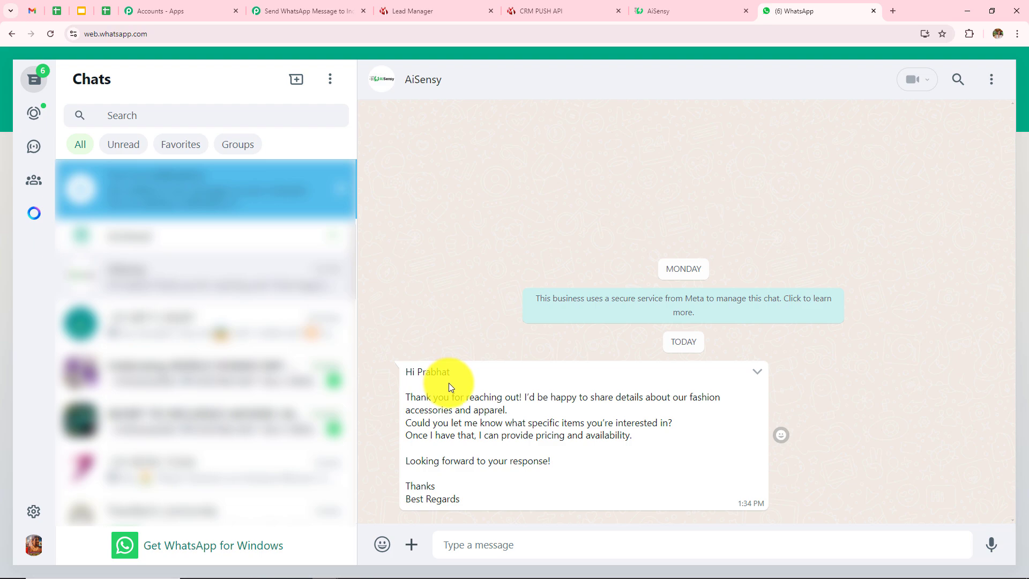
click(300, 11)
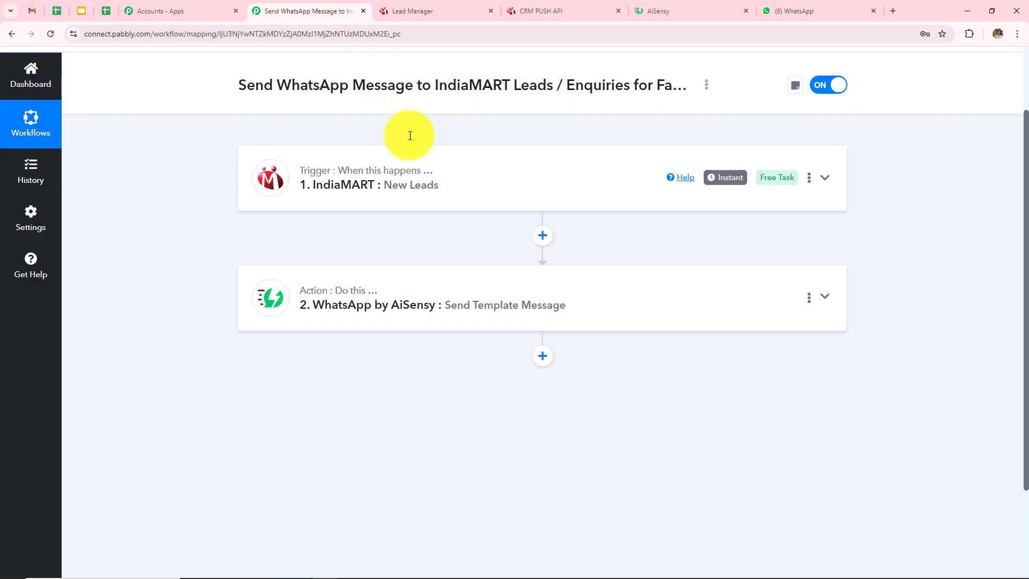
- Review the lead data captured by the IndiaMART New Leads trigger
click(467, 170)
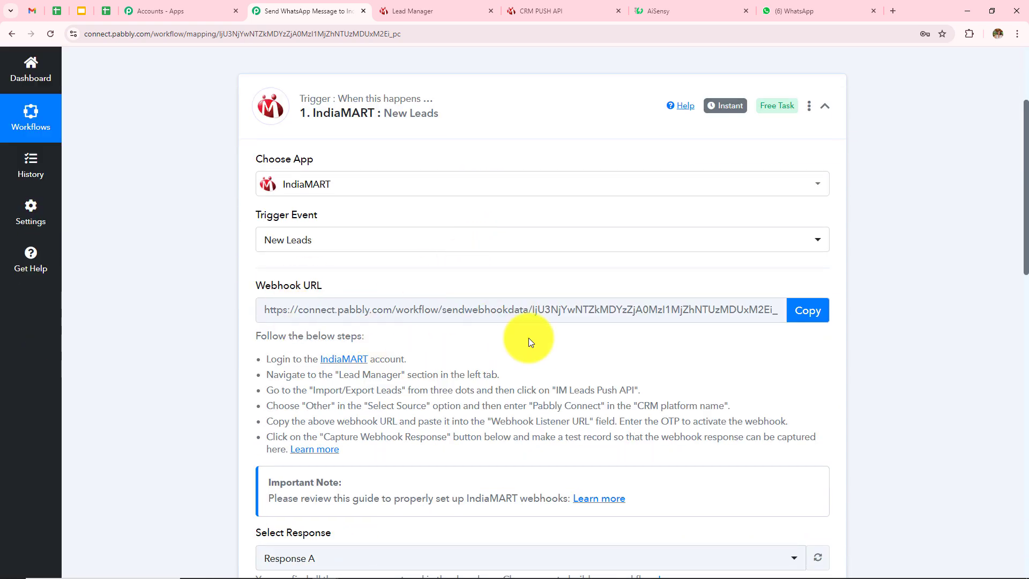
scroll(496, 275, down, 6)
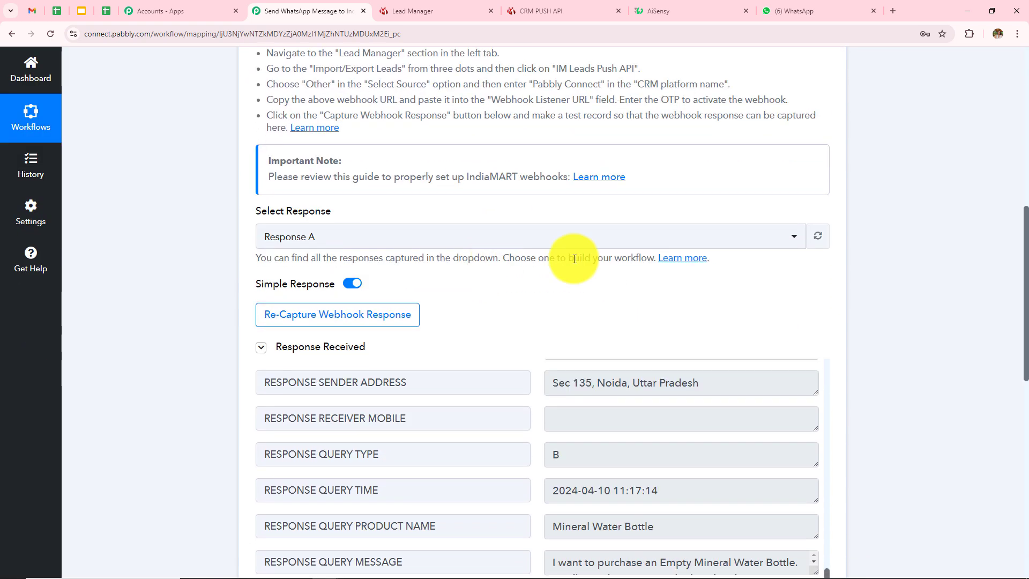
scroll(574, 259, down, 3)
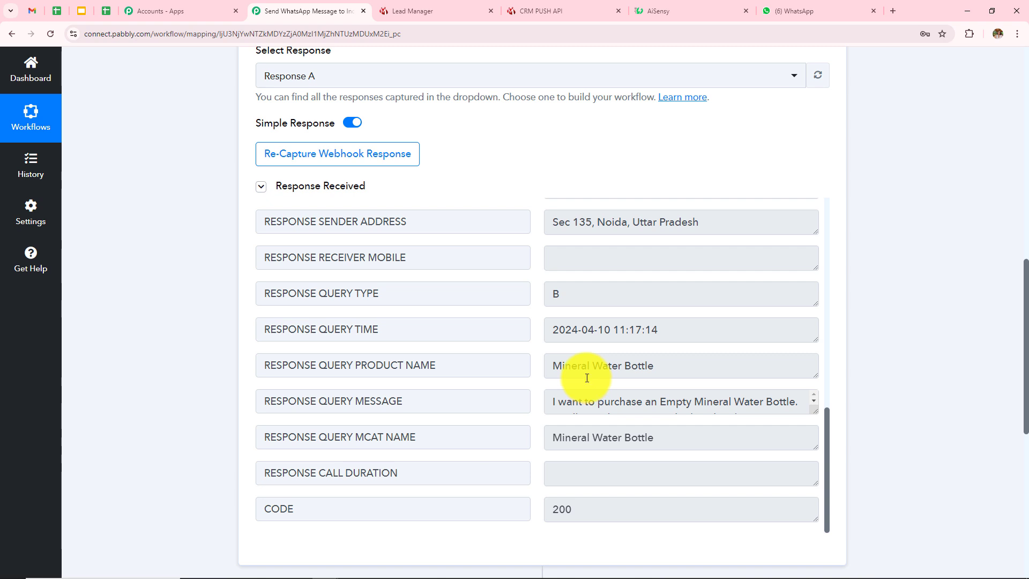
scroll(587, 377, down, 5)
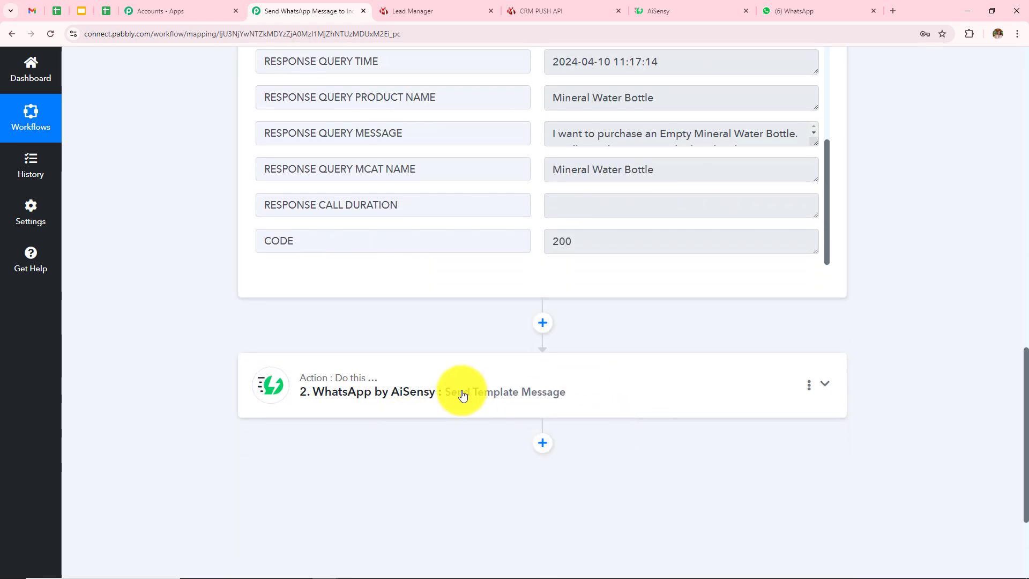
- Inspect the AiSensy Send Template Message step's successful test response
click(581, 395)
scroll(584, 395, down, 7)
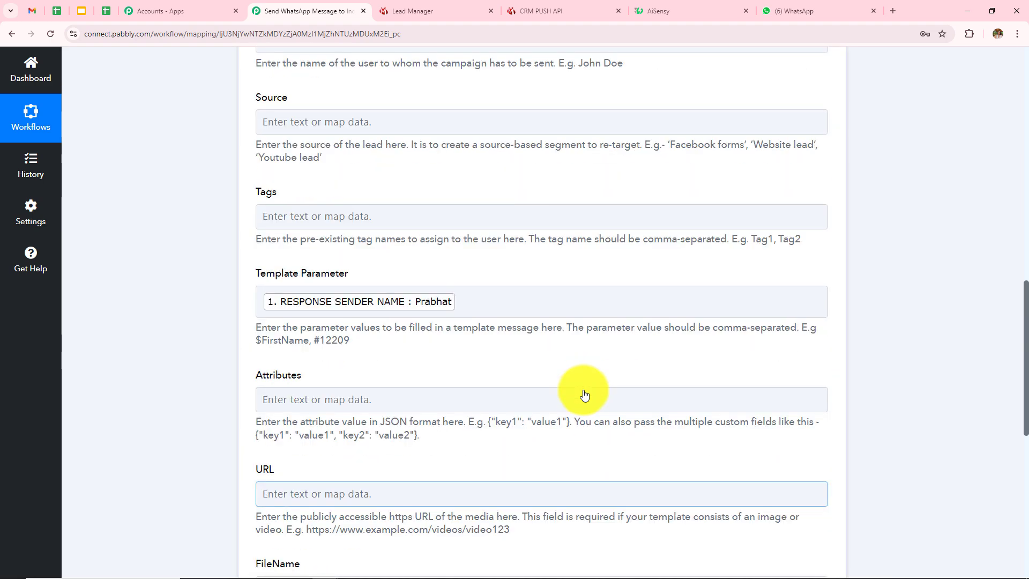
scroll(584, 394, up, 10)
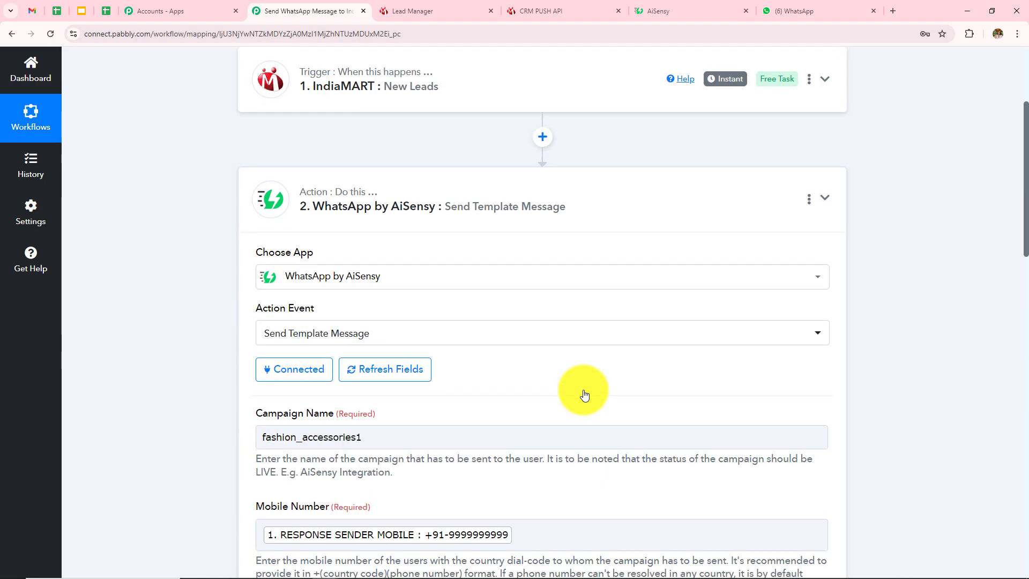
scroll(583, 391, down, 3)
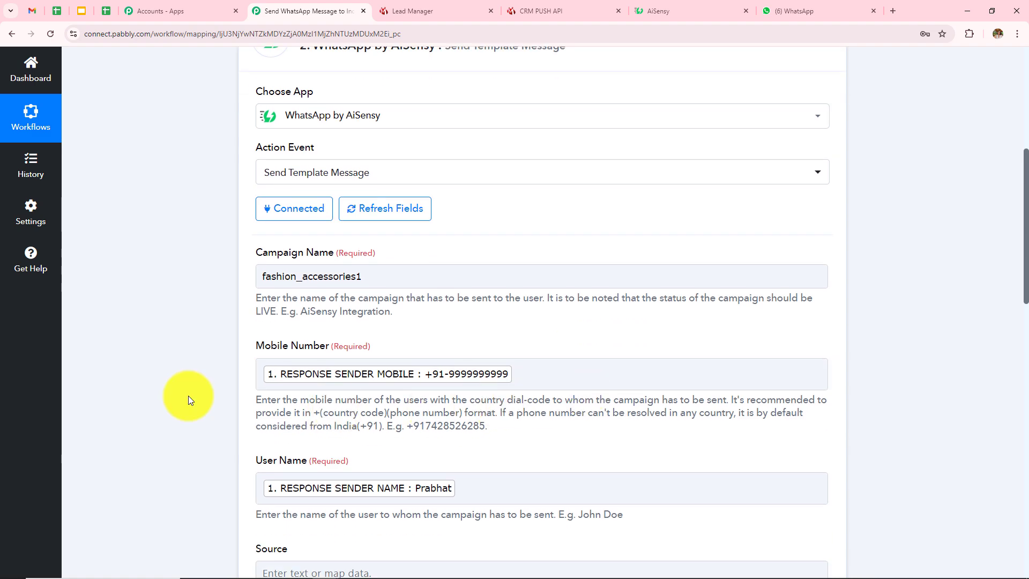
scroll(325, 341, down, 3)
scroll(423, 337, down, 8)
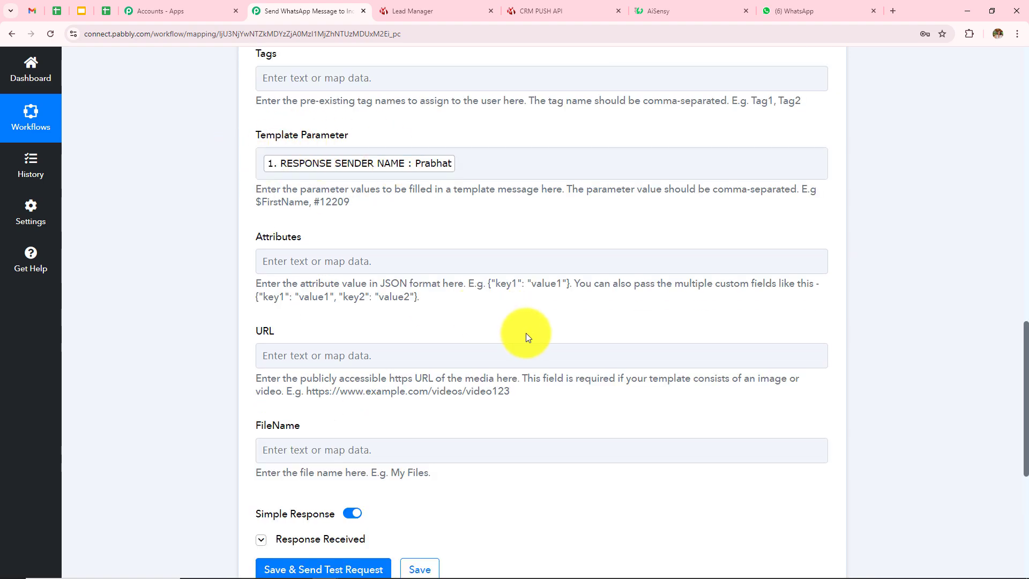
scroll(525, 333, down, 3)
click(304, 387)
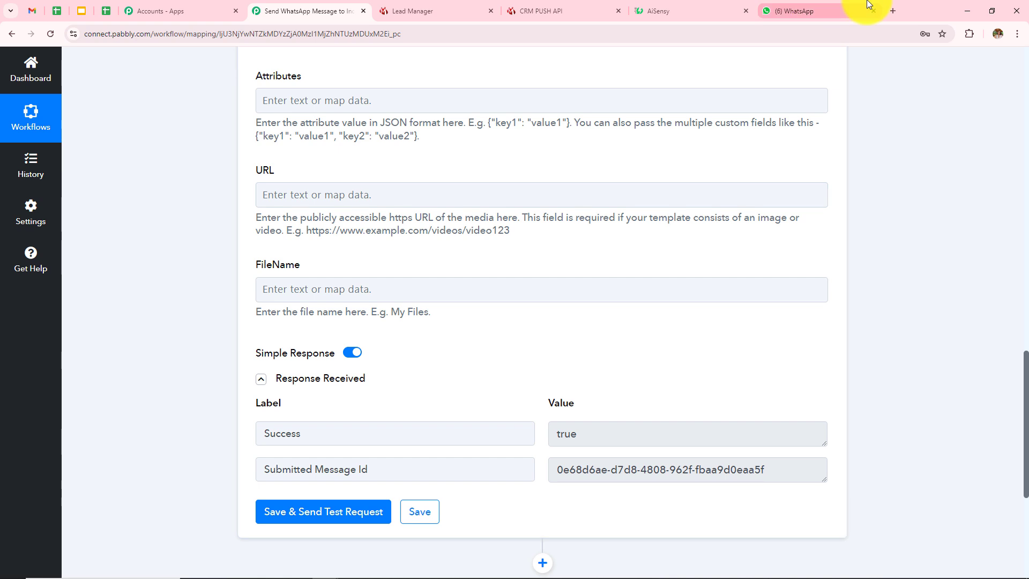
click(809, 7)
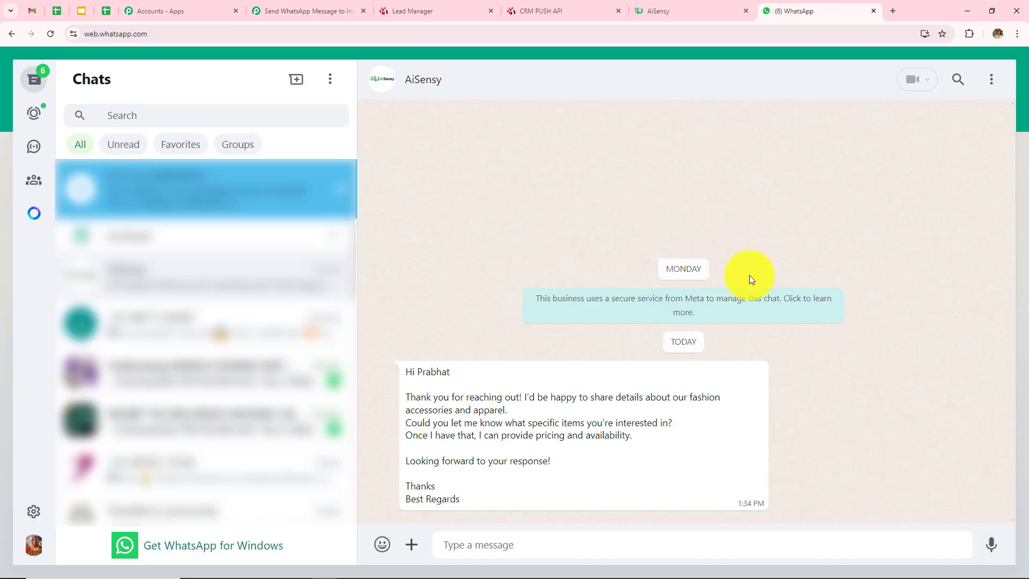
- Return from the WhatsApp chat to the Pabbly workflow overview
click(351, 11)
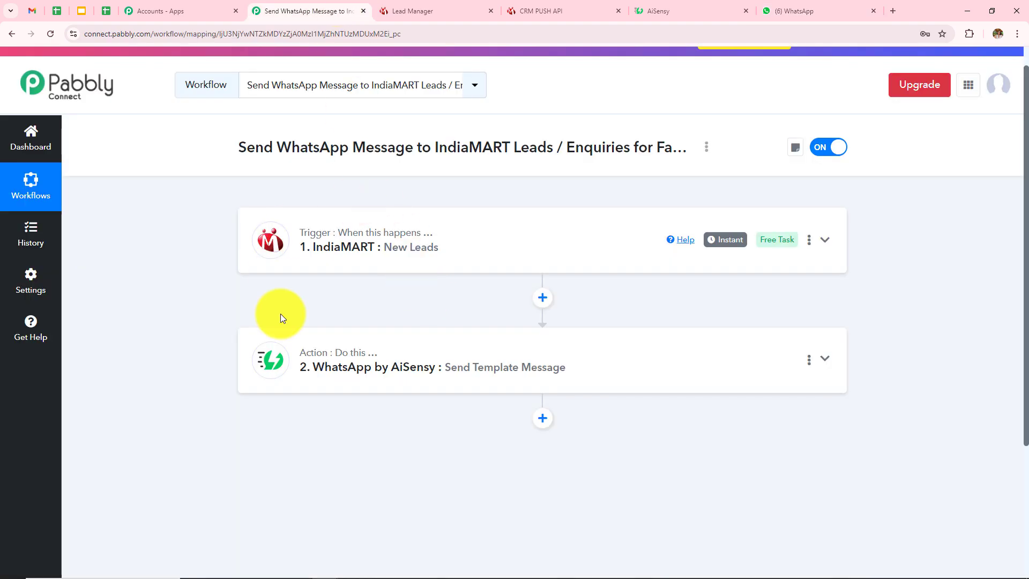